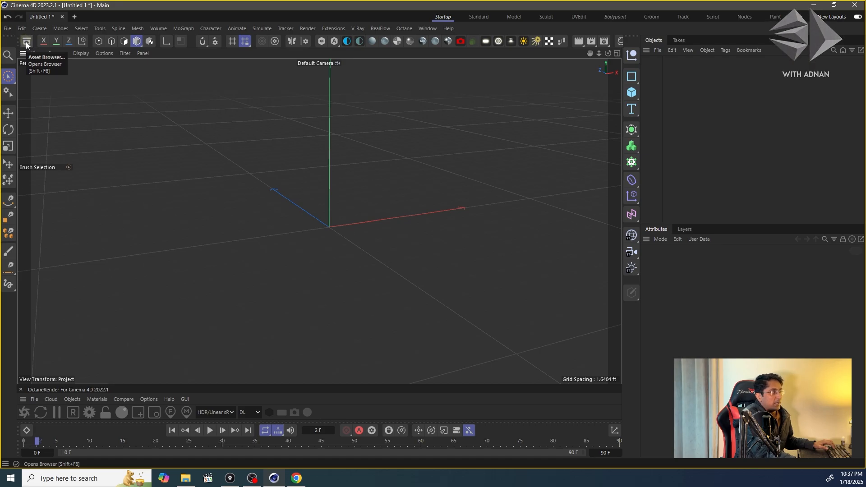
Open the Asset Browser and look through the Bath models, including the Sinks and Toilets categories
left_click(26, 41)
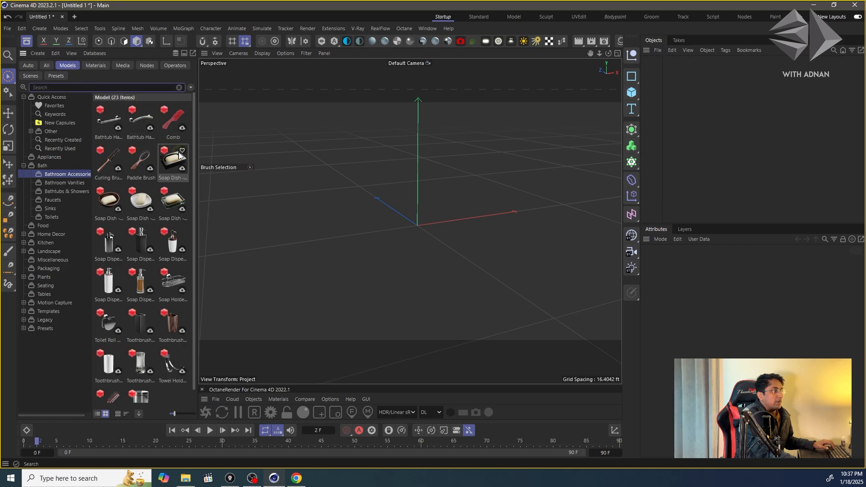
scroll(166, 218, "down", 1)
scroll(162, 216, "up", 1)
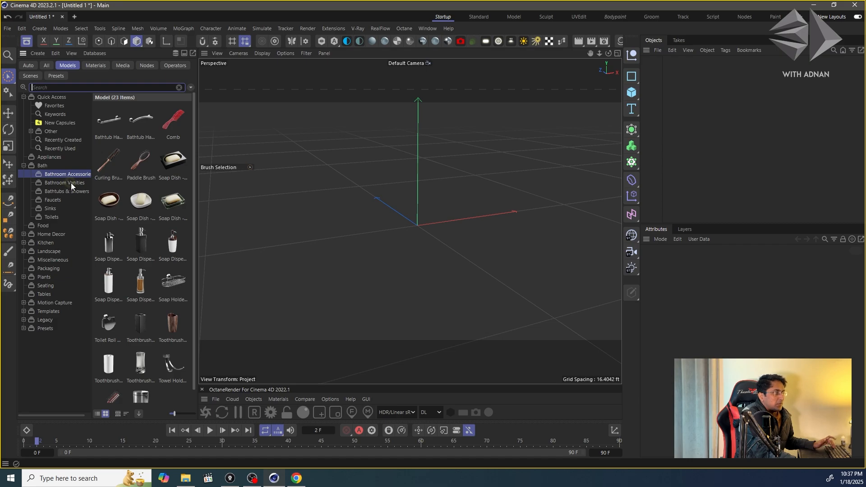
left_click(50, 207)
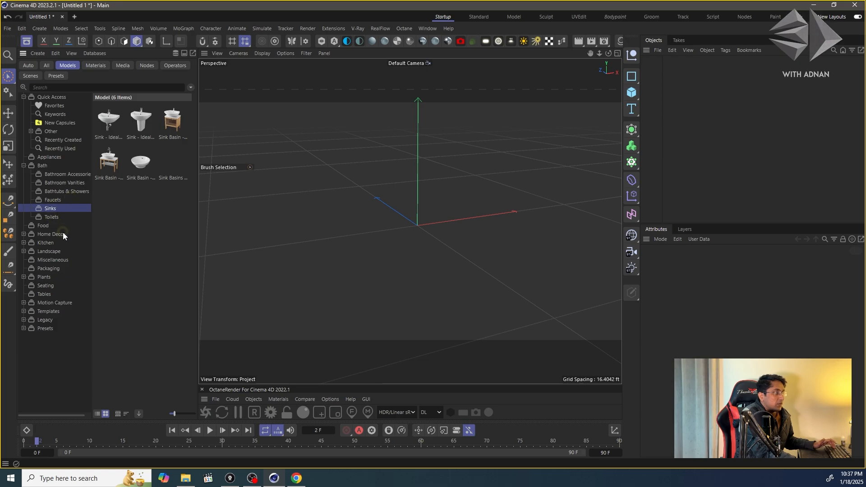
left_click(50, 217)
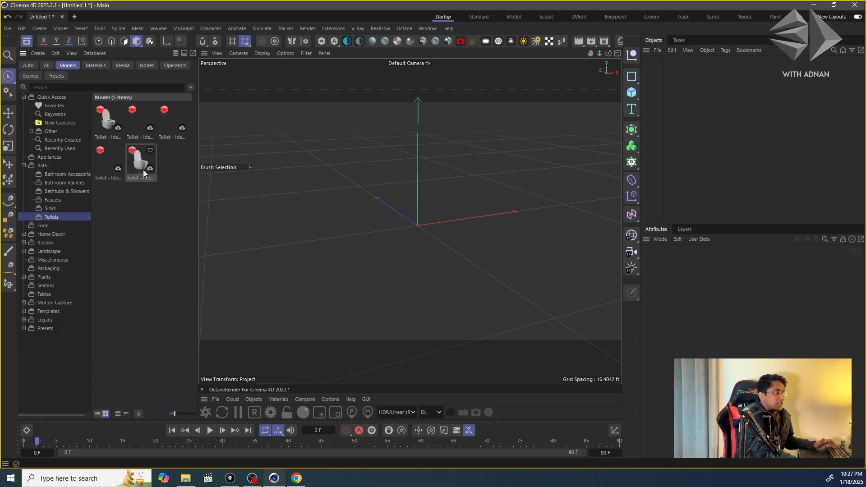
Browse the Kitchen models for Cookware and Cutlery, along with the Seating category
left_click(38, 242)
left_click(23, 243)
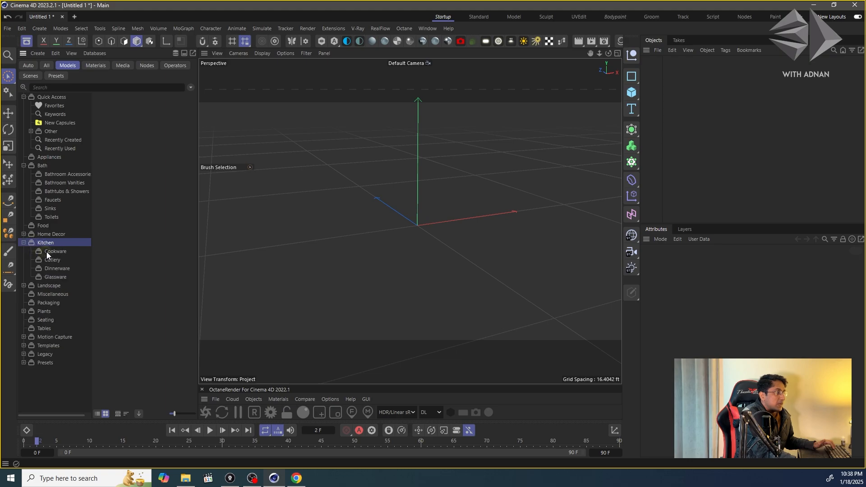
left_click(47, 252)
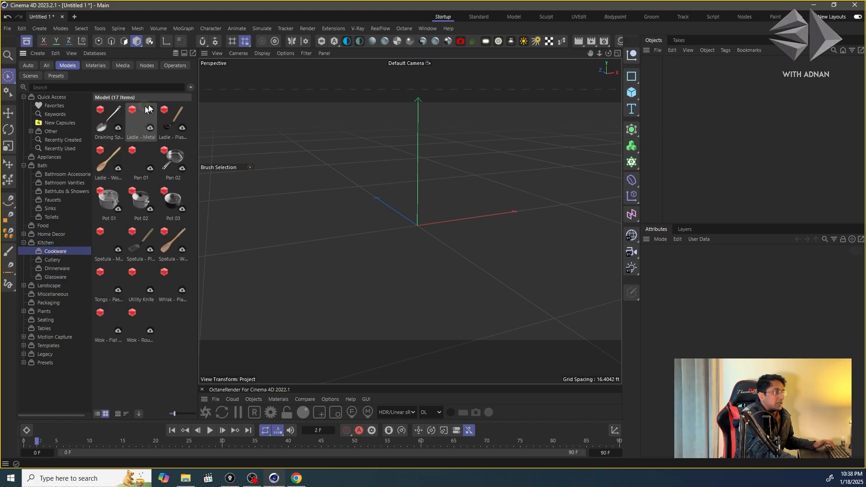
left_click(50, 261)
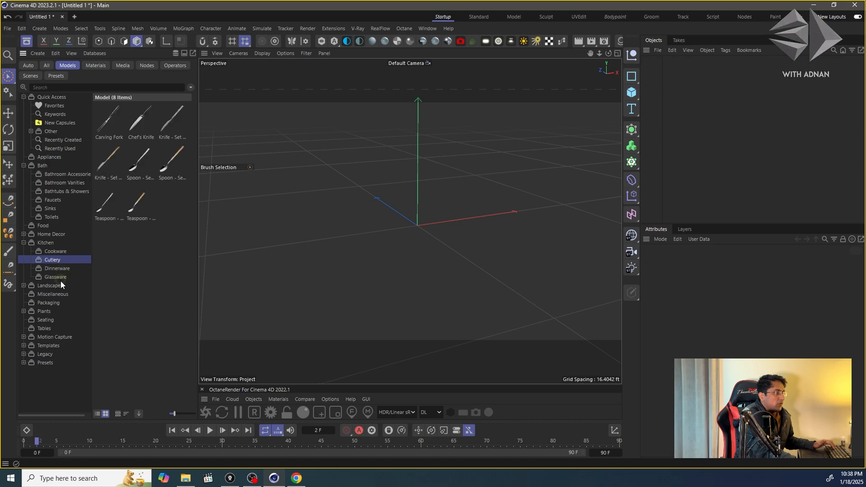
left_click(45, 319)
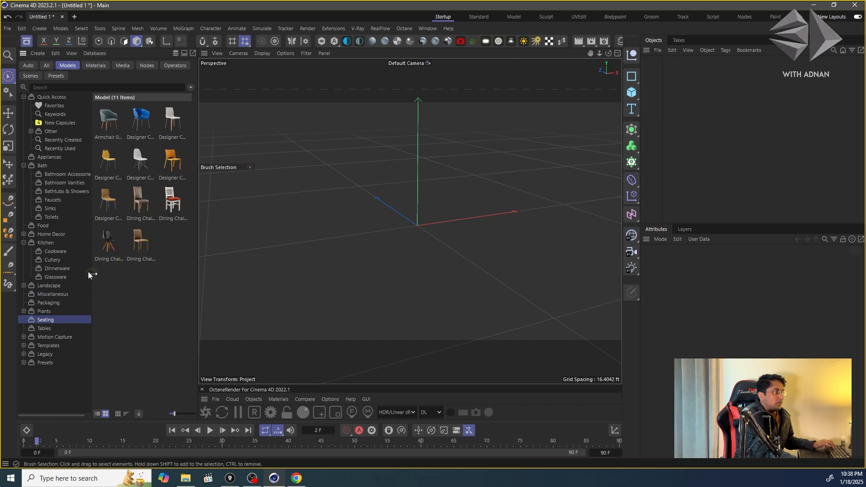
left_click(53, 259)
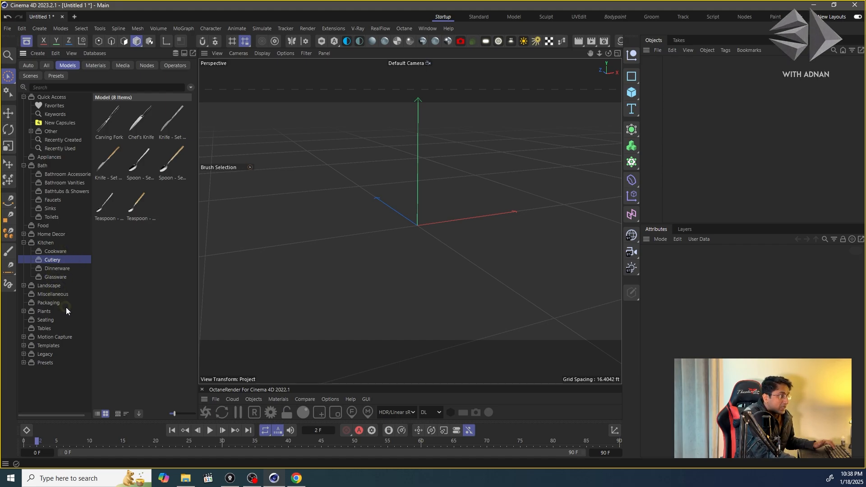
Search the model library for "tv" and add the Flat Screen TV to the scene
left_click(72, 87)
left_click(184, 53)
type("tv")
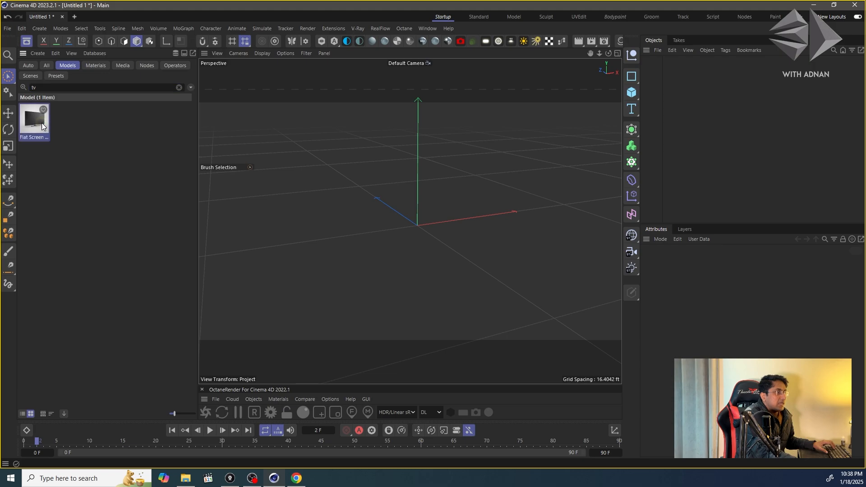
double_click(42, 126)
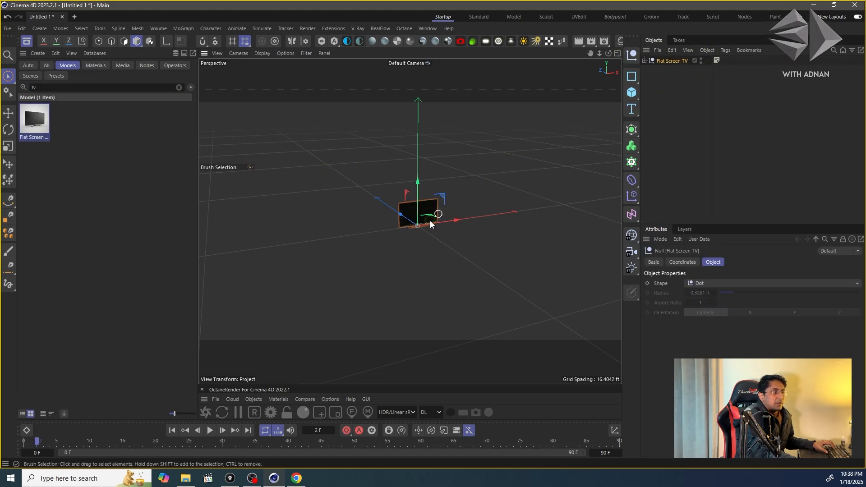
Examine the TV model from the front and around its back, including the ports and stand
scroll(431, 224, "up", 10)
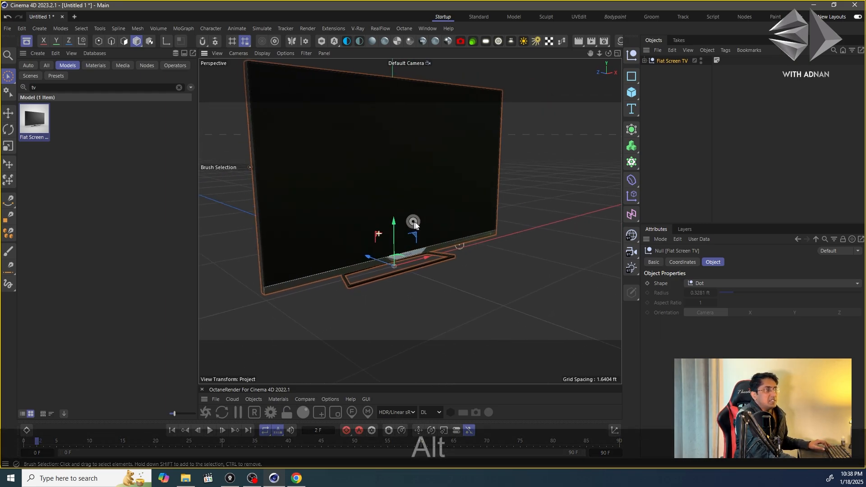
mouse_move(414, 225)
left_mouse_down("alt")
mouse_move(549, 232)
mouse_move(373, 199)
mouse_move(427, 212)
left_mouse_up("alt")
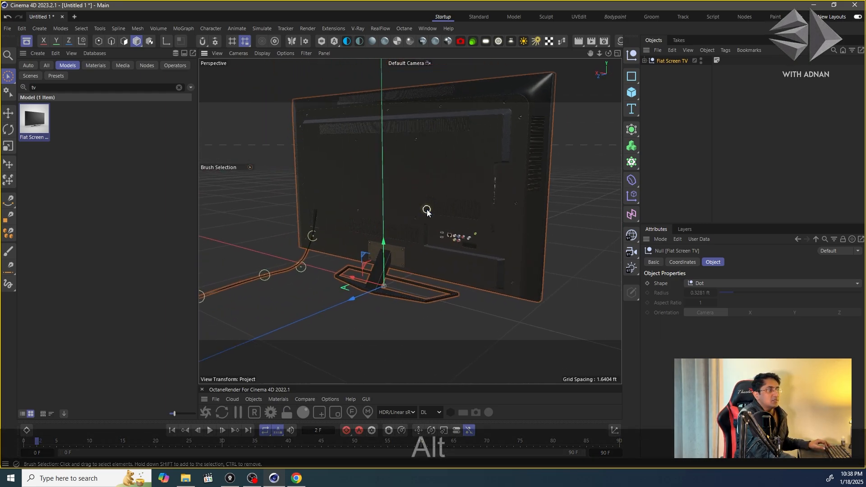
scroll(428, 212, "up", 4)
middle_click_drag(467, 235, 438, 221, "alt")
left_click_drag(439, 222, 460, 197, "alt")
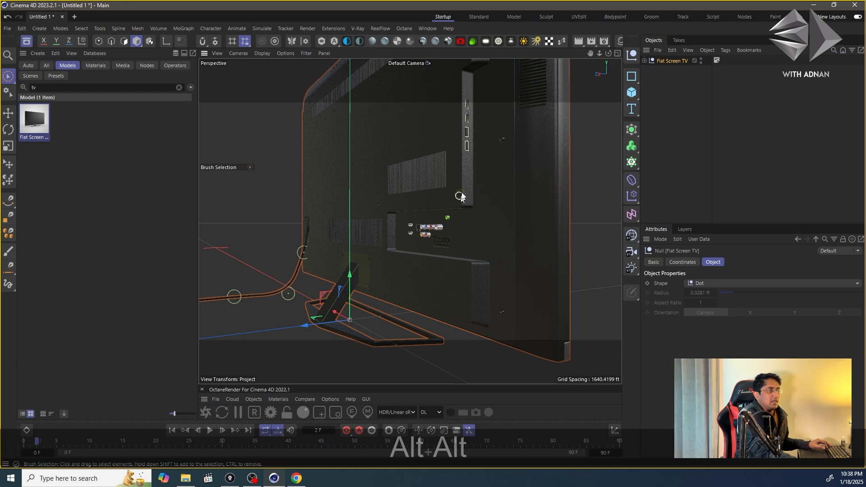
middle_click_drag(460, 197, 486, 297, "alt")
scroll(487, 137, "up", 2)
middle_click_drag(486, 137, 474, 220, "alt")
left_click_drag(522, 184, 492, 155, "alt")
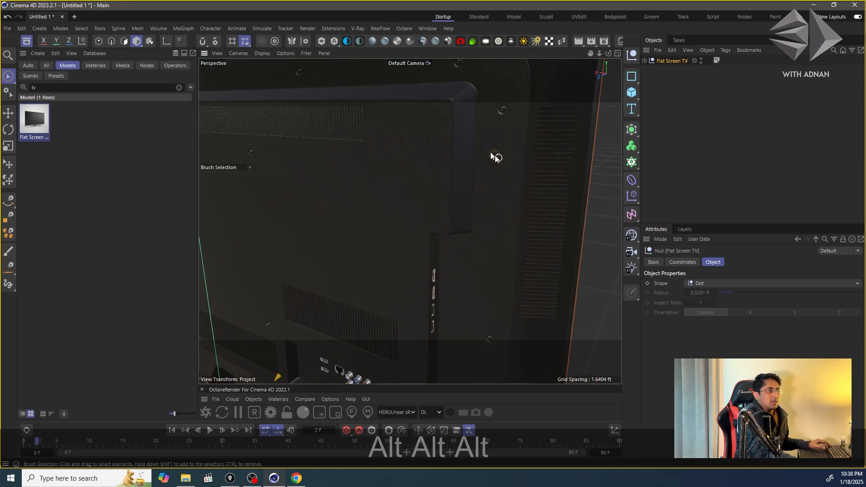
Examine the modeling detail of a screw near the corner of the TV's back panel
middle_click_drag(492, 156, 573, 232, "alt")
scroll(565, 134, "up", 6)
middle_click_drag(563, 133, 481, 147, "alt")
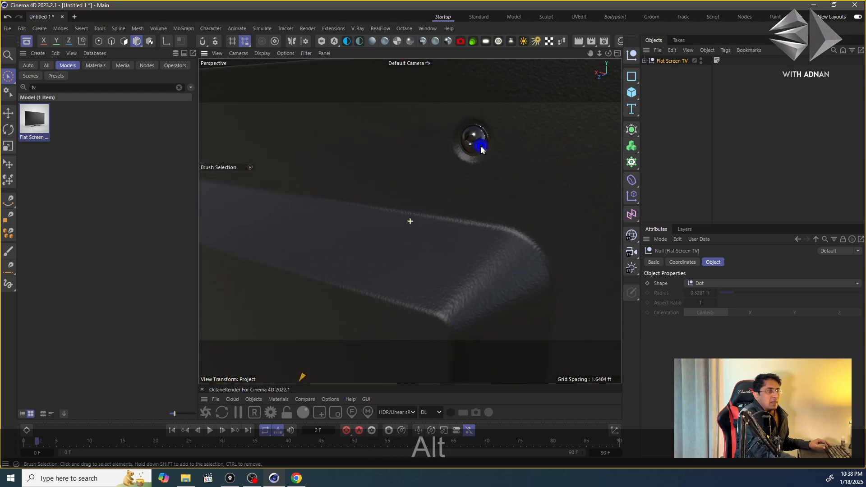
left_click_drag(481, 147, 510, 151, "alt")
scroll(492, 141, "up", 7)
middle_click_drag(444, 155, 489, 234, "alt")
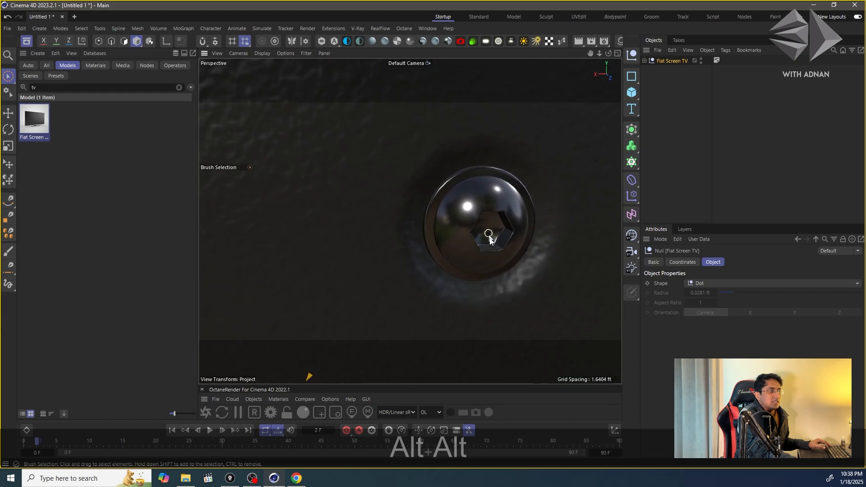
mouse_move(488, 234)
left_mouse_down("alt")
mouse_move(504, 241)
mouse_move(496, 230)
left_mouse_up("alt")
scroll(483, 254, "down", 12)
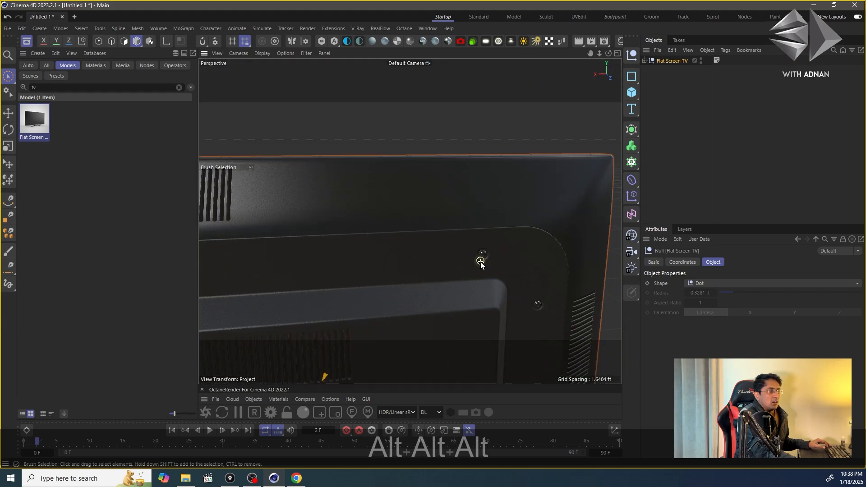
Inspect the ventilation slots and the textured, beveled corner on the back of the TV
scroll(478, 271, "down", 10)
middle_click_drag(349, 288, 506, 176, "alt")
scroll(435, 253, "up", 3)
scroll(458, 274, "up", 8)
middle_click_drag(362, 248, 467, 224, "alt")
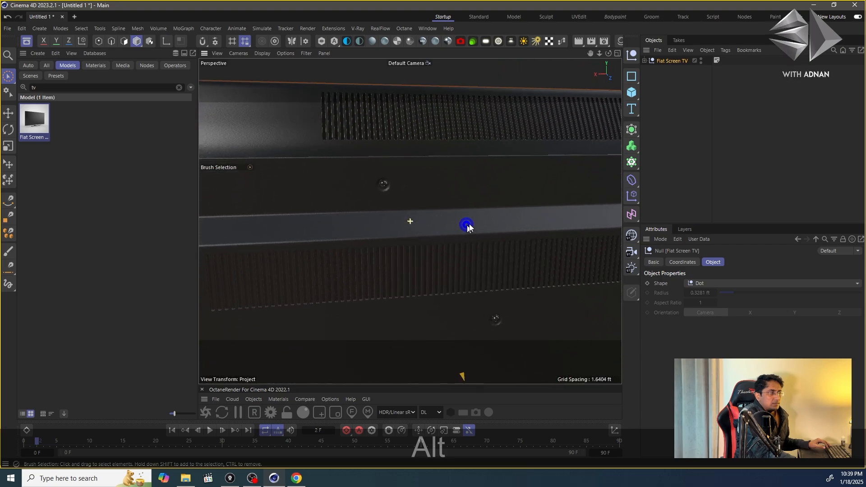
left_click_drag(285, 245, 344, 232, "alt")
middle_click_drag(354, 253, 505, 205, "alt")
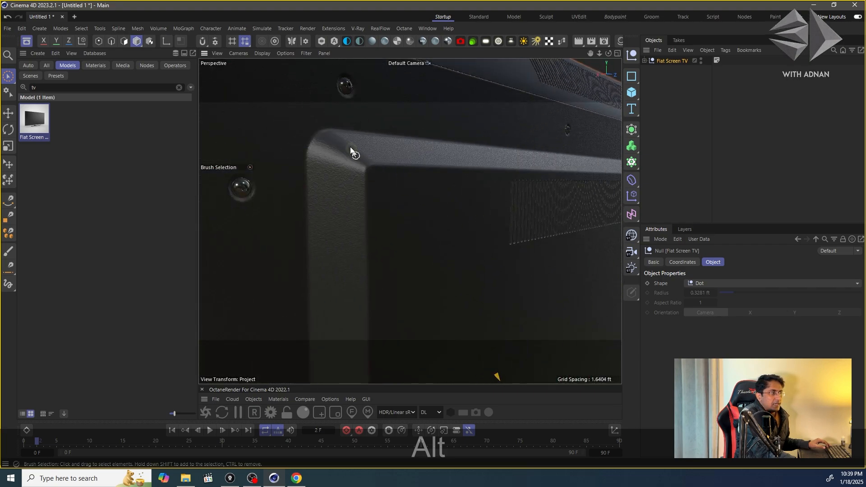
scroll(354, 163, "up", 3)
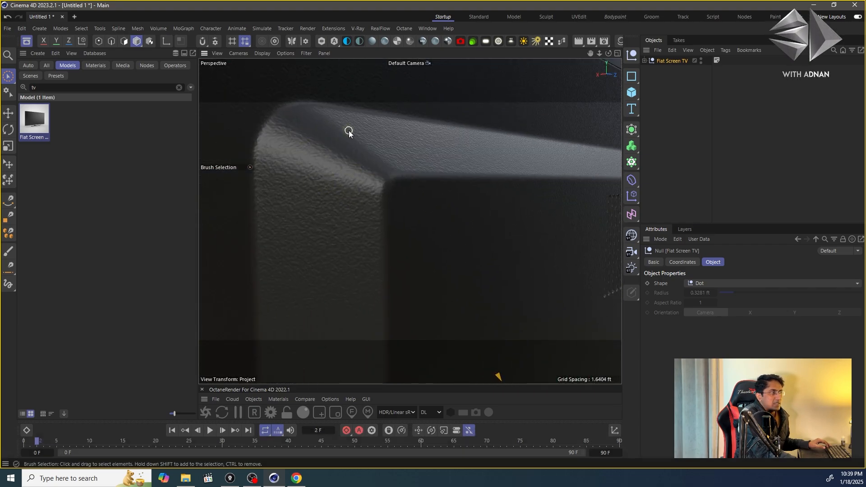
scroll(346, 195, "down", 5)
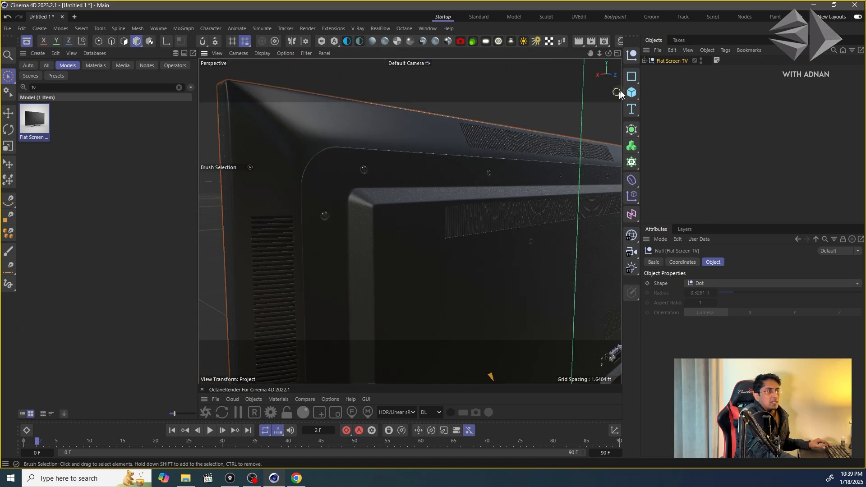
Show the Material Manager and select the TV's Back object to identify its assigned materials
left_click(617, 41)
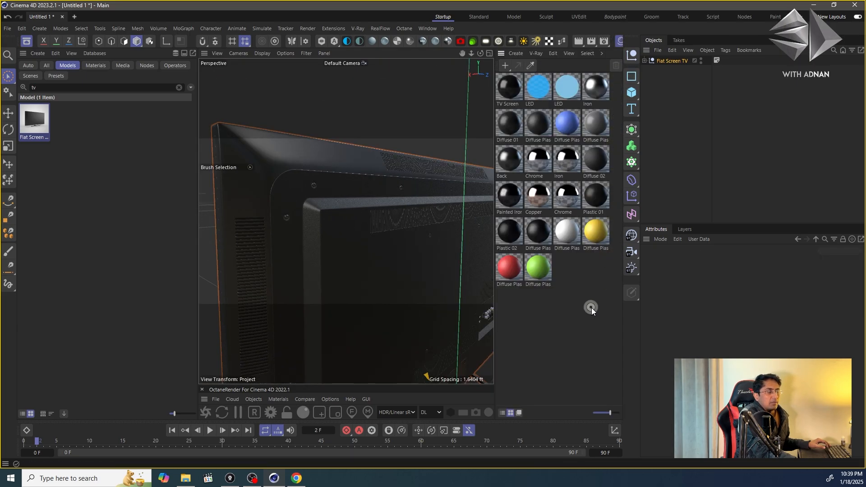
left_click_drag(591, 321, 502, 76)
left_click(586, 293)
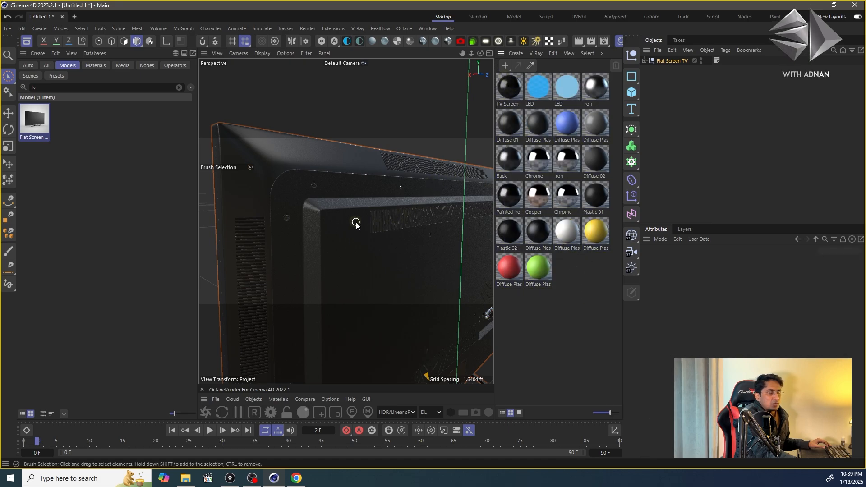
scroll(367, 229, "up", 3)
left_click(352, 161)
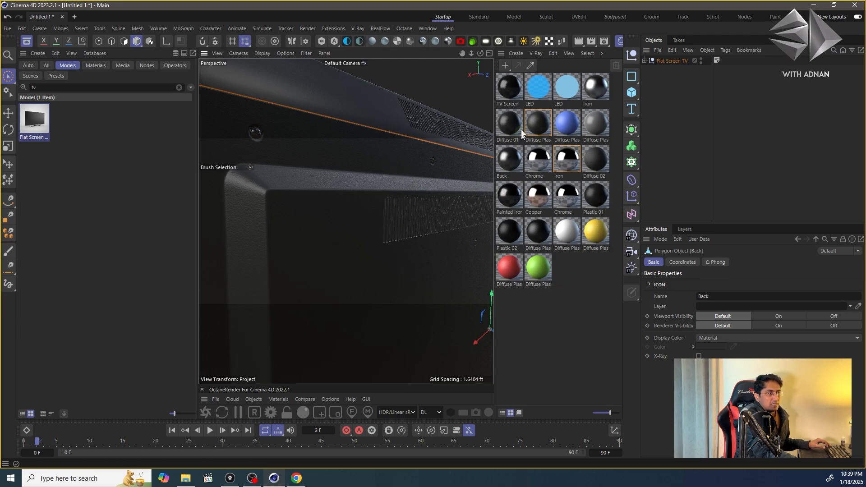
Open the Diffuse Plastic 01 material for editing and disable its Color, Reflectance and Bump channels
scroll(352, 219, "down", 7)
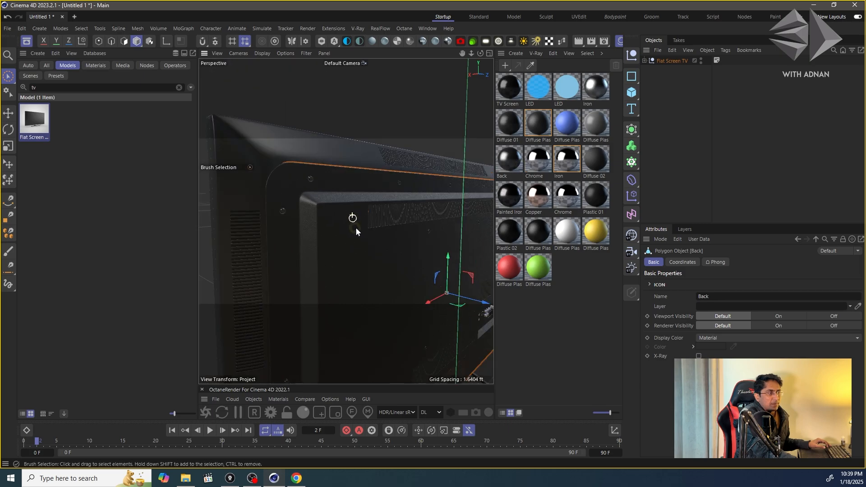
mouse_move(352, 232)
left_mouse_down("alt")
mouse_move(317, 253)
mouse_move(345, 234)
left_mouse_up("alt")
scroll(332, 179, "up", 4)
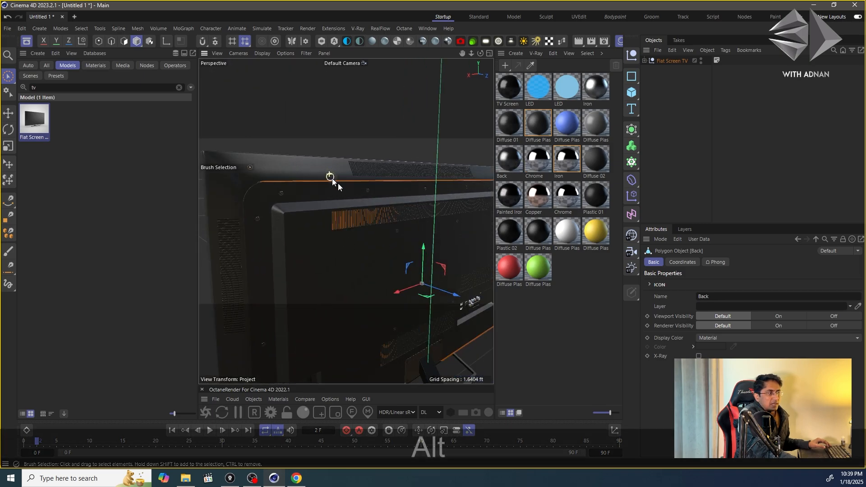
double_click(542, 127)
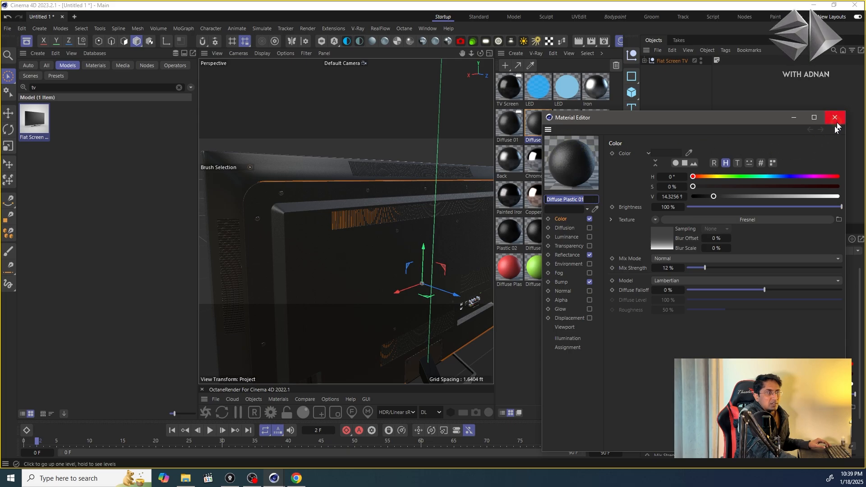
left_click(589, 219)
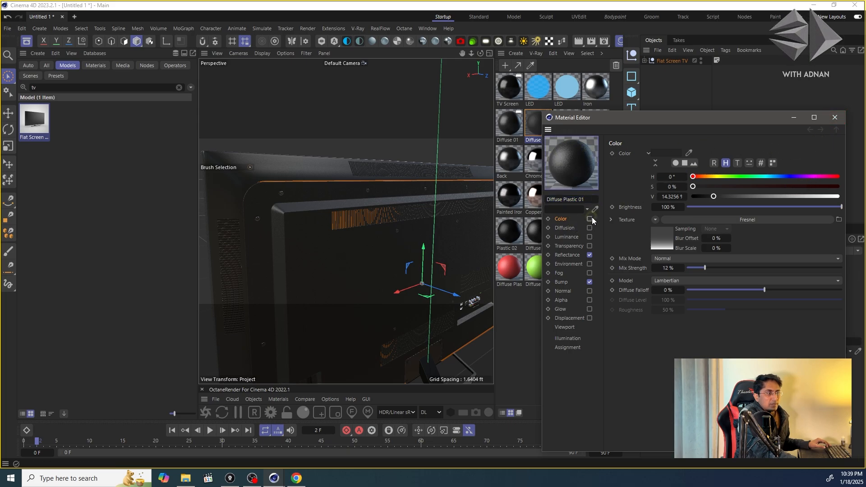
left_click(589, 255)
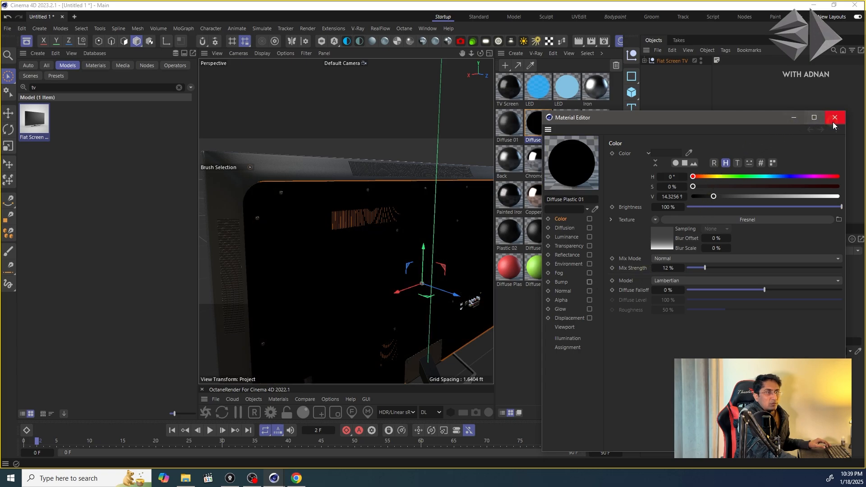
left_click_drag(433, 232, 361, 292, "alt")
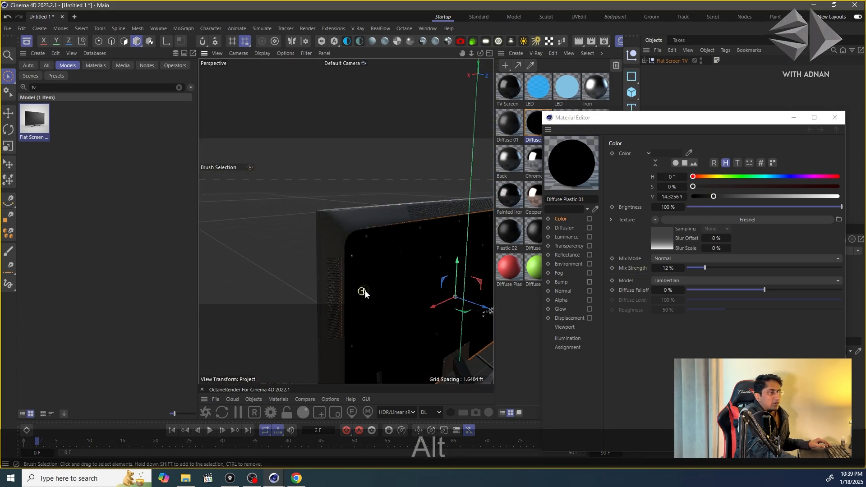
Re-enable the Color and Bump channels of Diffuse Plastic 01, enable Normal, and close the Material Editor
left_click(590, 219)
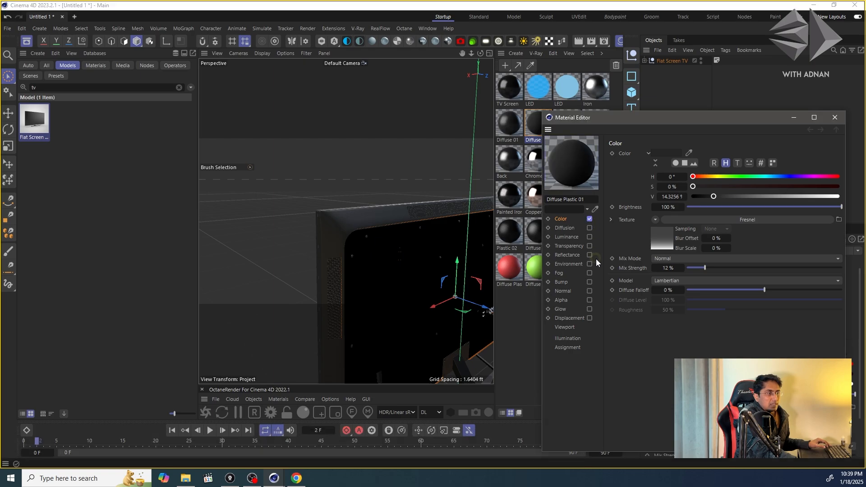
left_click(589, 281)
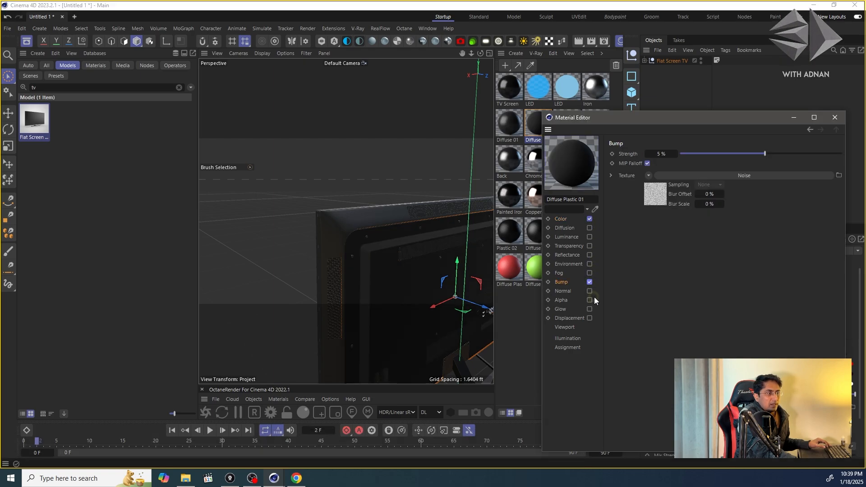
left_click(591, 291)
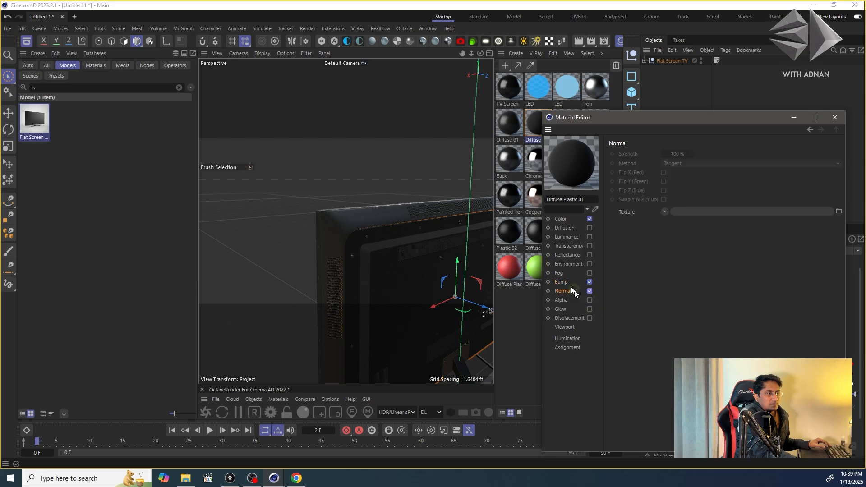
left_click_drag(402, 257, 451, 247, "alt")
left_click(835, 117)
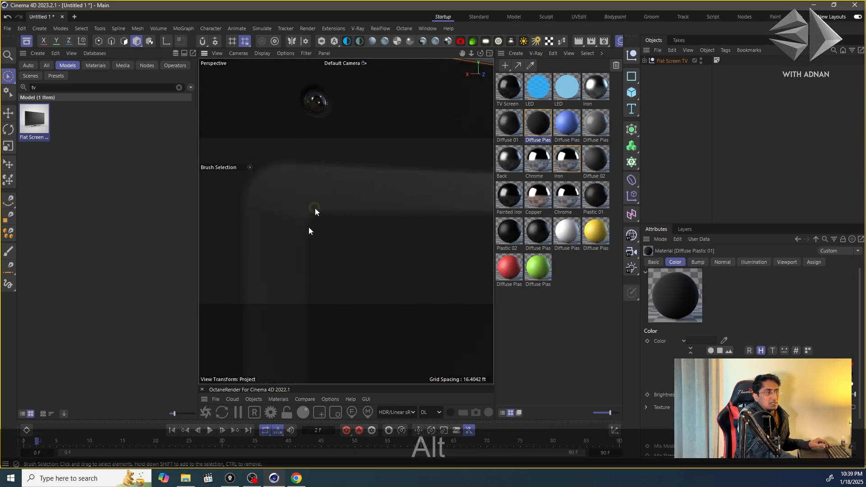
Clear the tv search in the Asset Browser and browse the Dinnerware, Glassware and Packaging model categories
right_click_drag(311, 226, 351, 269, "alt")
middle_click_drag(351, 270, 338, 243, "alt")
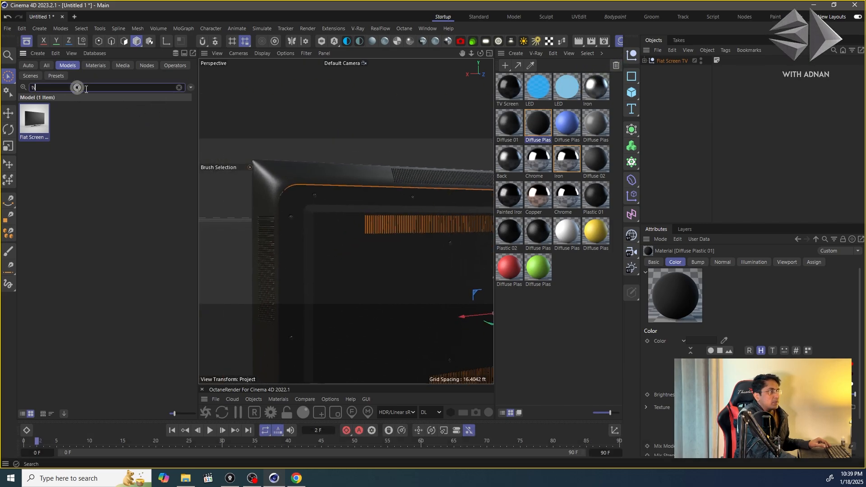
left_click(122, 92)
key("BackSpace")
key("BackSpace")
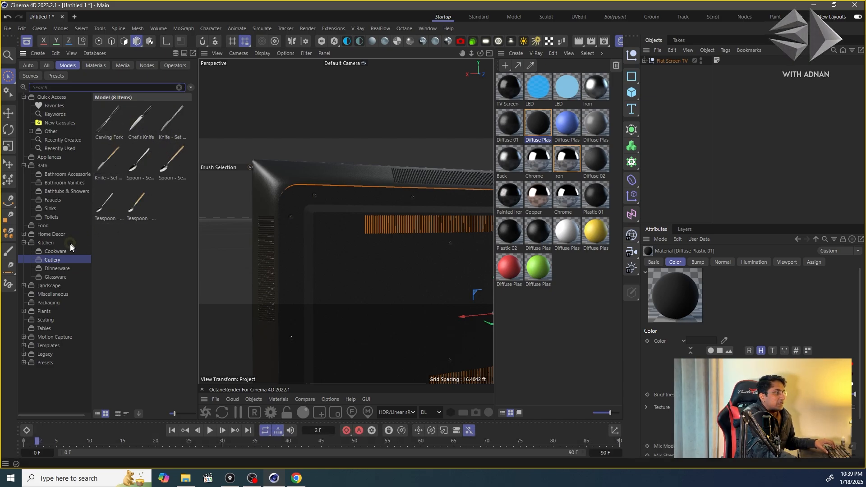
left_click(58, 269)
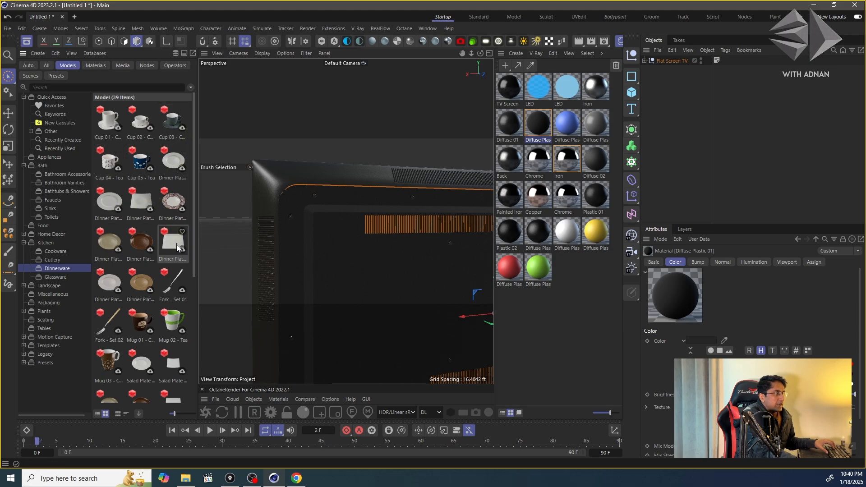
scroll(177, 256, "down", 3)
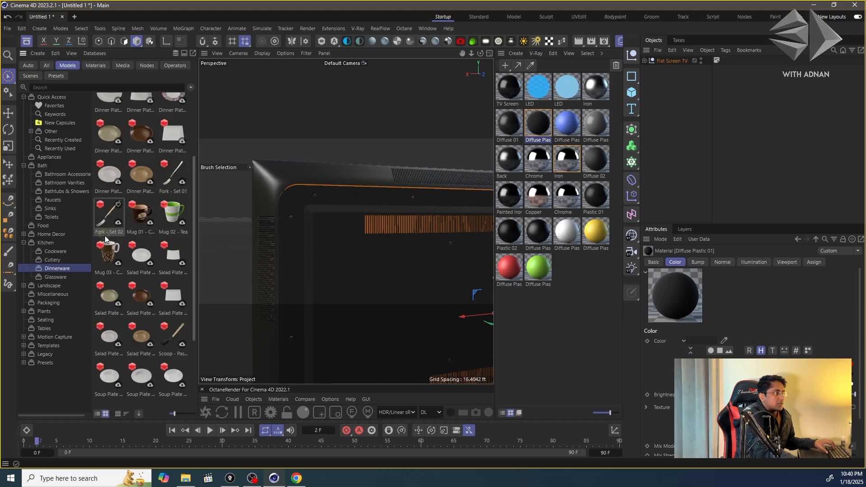
scroll(156, 276, "down", 3)
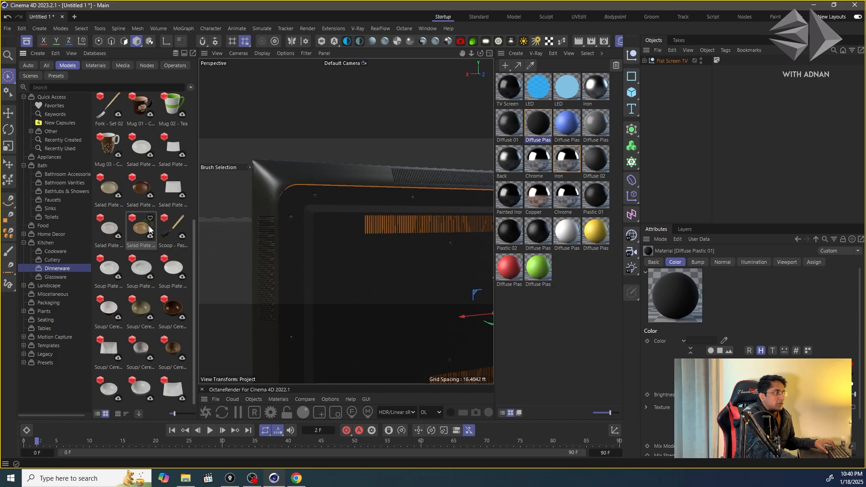
left_click(52, 277)
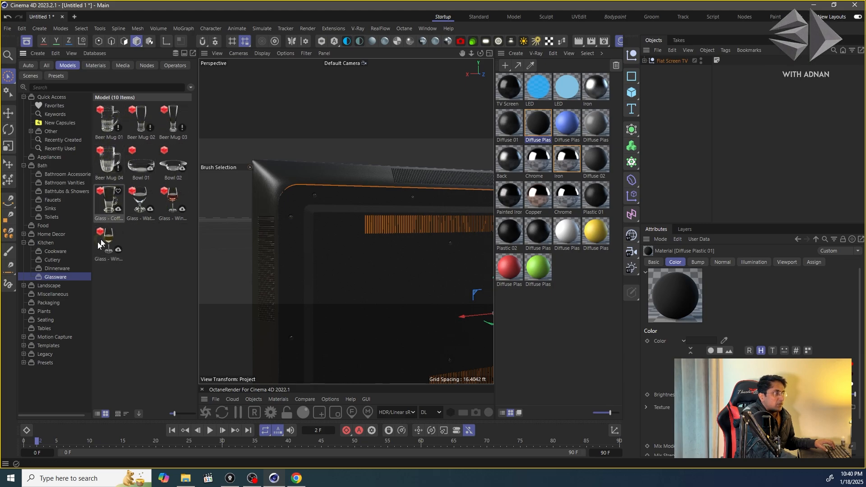
left_click(50, 299)
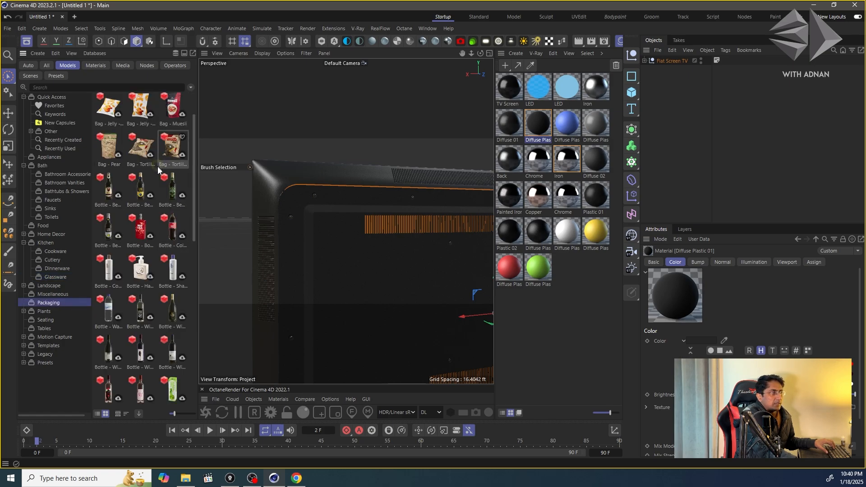
Start downloading the cola bottle asset and delete the Flat Screen TV along with all its materials
left_click(179, 237)
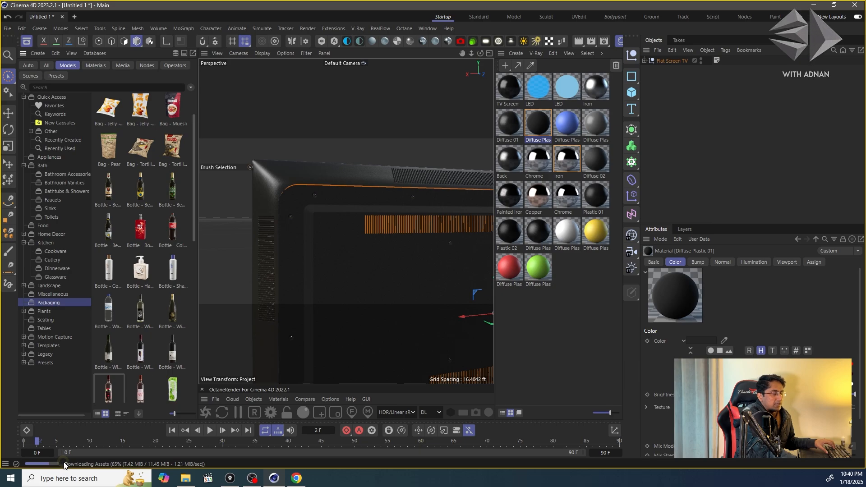
left_click(672, 61)
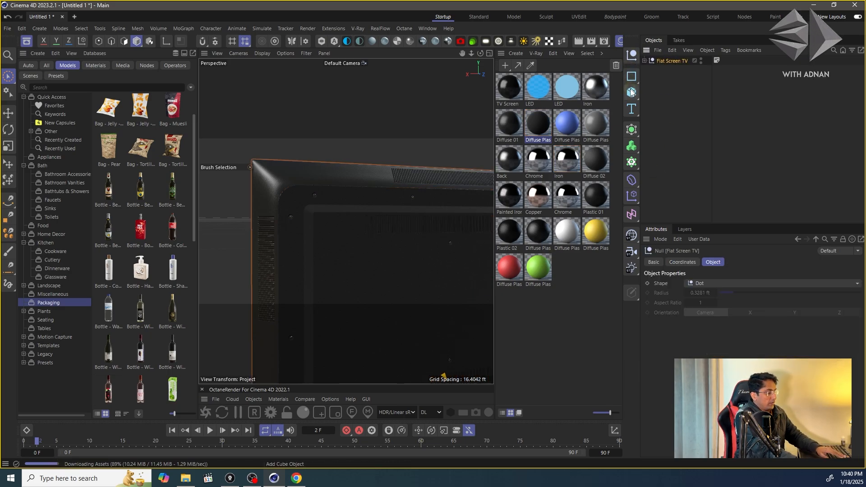
key("Delete")
left_click_drag(603, 298, 510, 85)
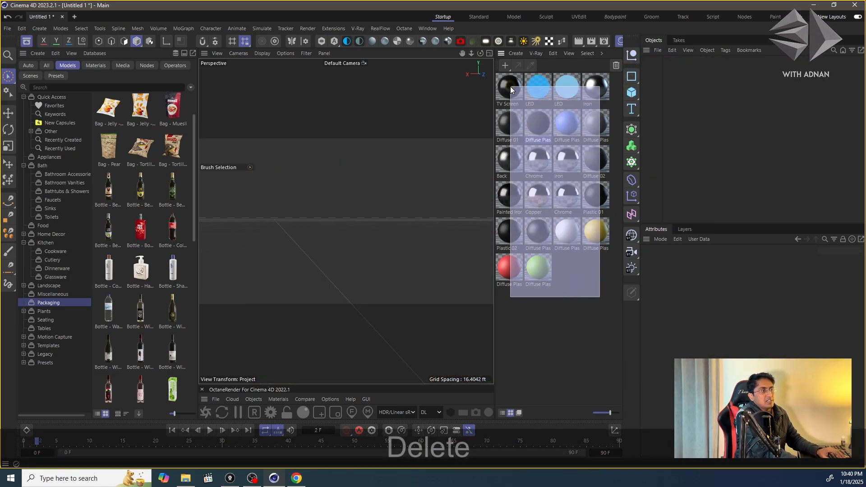
key("Delete")
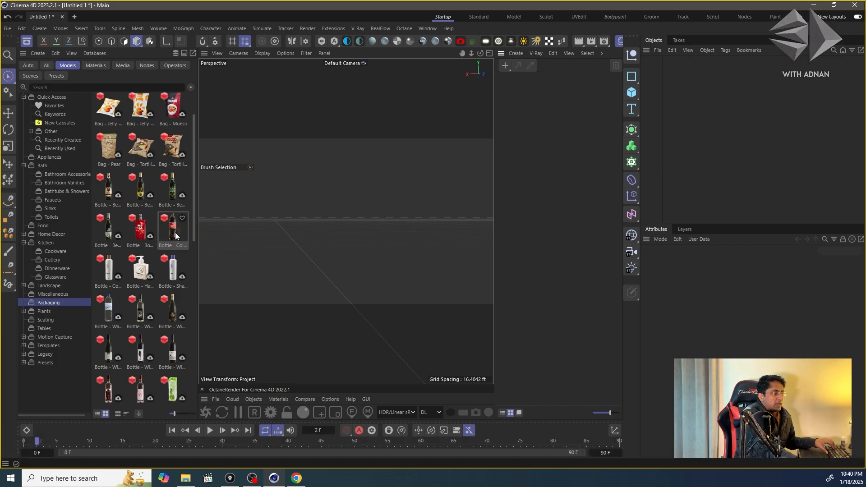
Add the cola bottle from the Packaging category to the scene and frame it in the perspective view
double_click(180, 232)
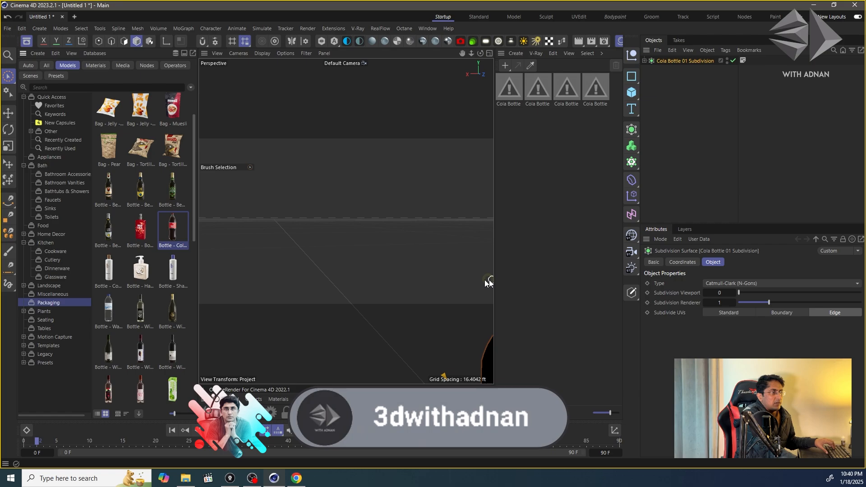
middle_click_drag(365, 278, 350, 213, "alt")
right_click_drag(350, 212, 508, 185, "alt")
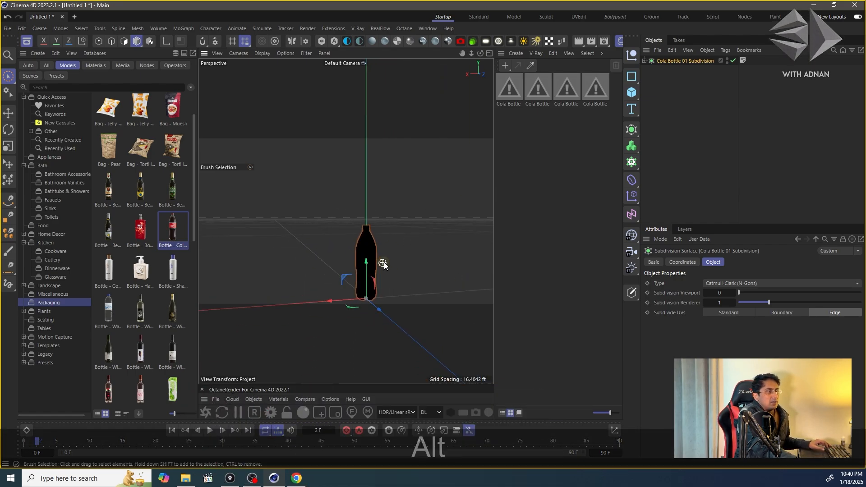
right_click_drag(383, 263, 500, 254, "alt")
middle_click_drag(355, 289, 376, 226, "alt")
Set the renderer to V-Ray in the Render Settings and close the window
key("ctrl+alt+b")
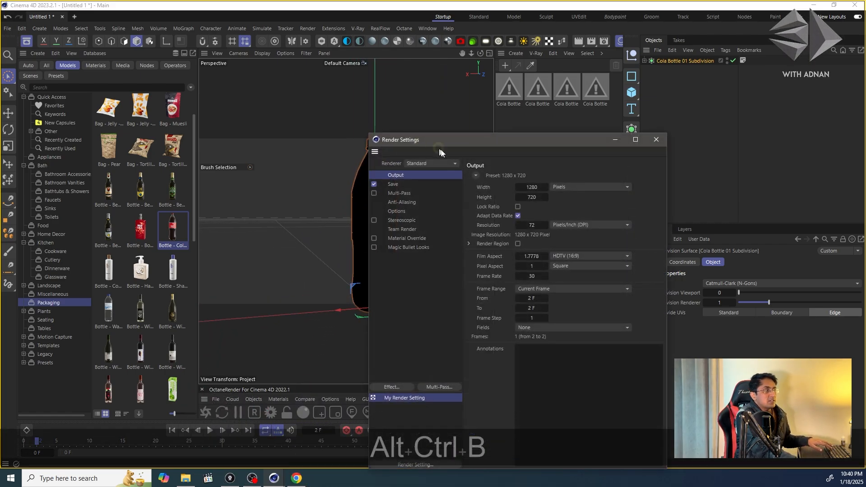
left_click(432, 160)
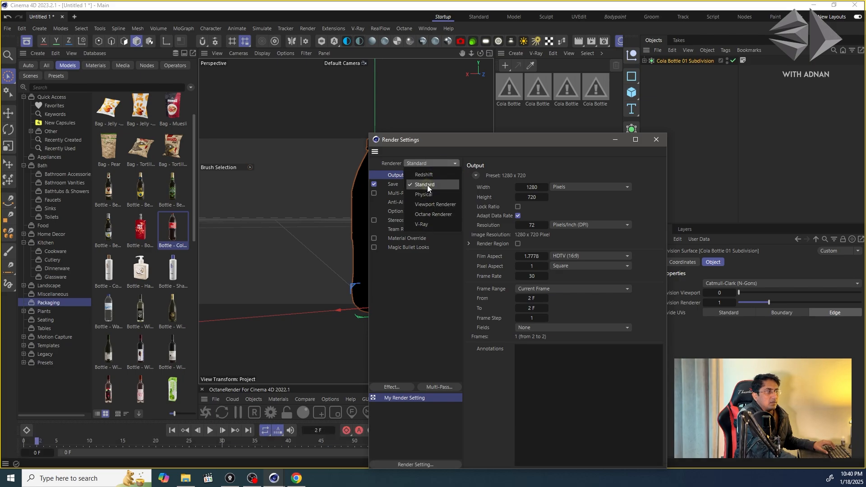
left_click(427, 224)
left_click(656, 140)
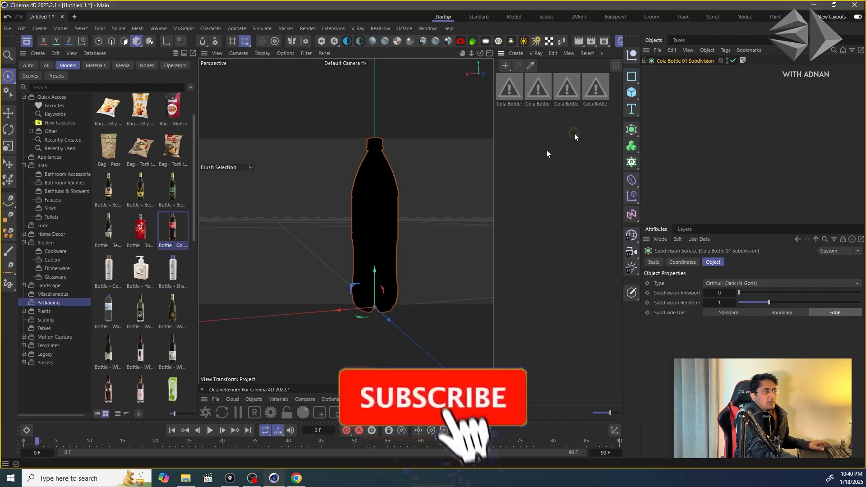
Check the cola bottle's appearance in the viewport and delete all four of its materials
right_click_drag(299, 209, 413, 199, "alt")
middle_click_drag(413, 199, 351, 248, "alt")
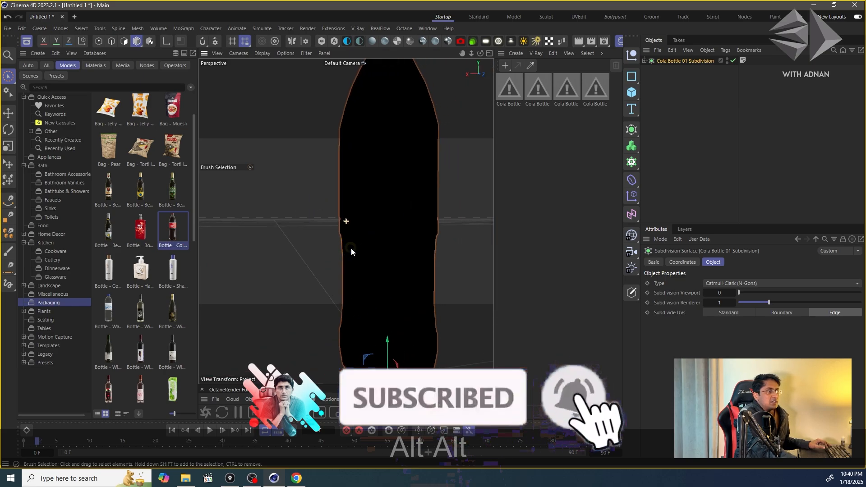
left_click_drag(344, 183, 383, 203, "alt")
right_click_drag(374, 223, 347, 260, "alt")
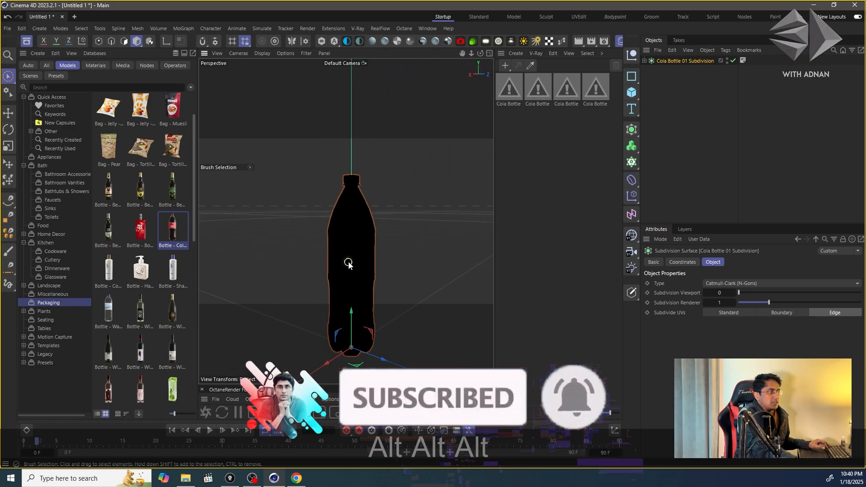
left_click_drag(351, 260, 319, 226, "alt")
left_click_drag(611, 115, 523, 84)
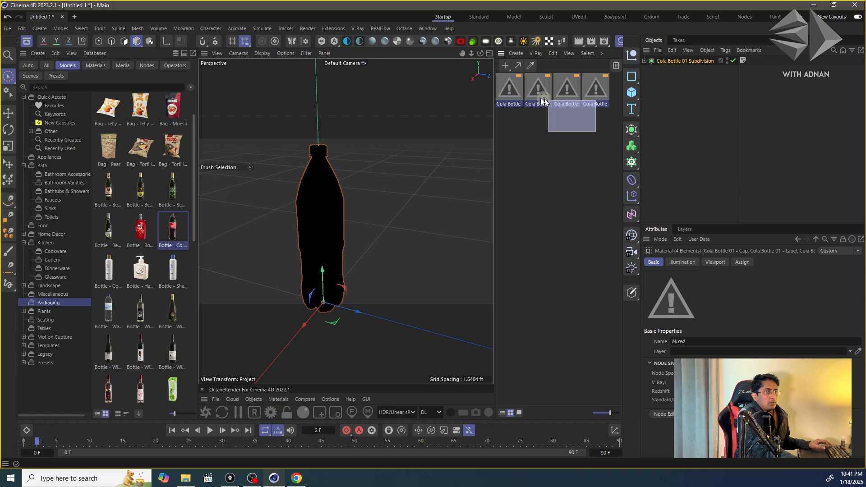
key("Delete")
Inspect the cola bottle's untextured geometry up close and from several angles
right_click_drag(293, 243, 329, 218, "alt")
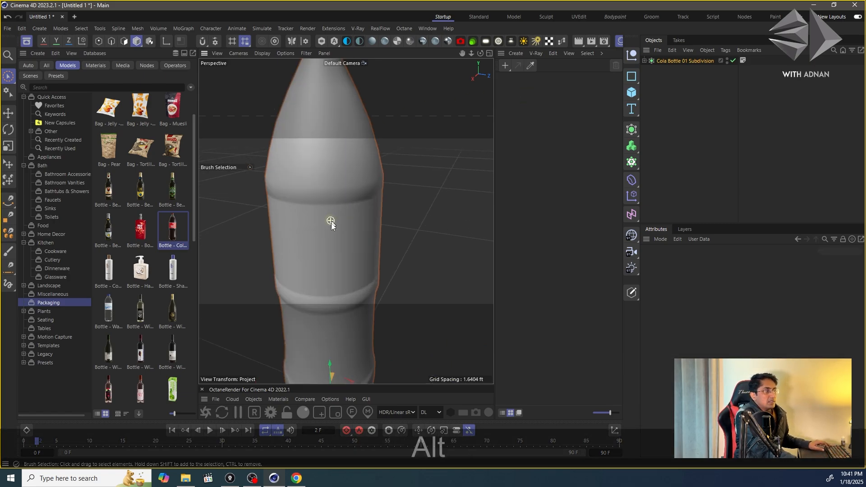
left_click_drag(319, 229, 324, 204, "alt")
right_click_drag(346, 221, 336, 208, "alt")
left_click_drag(337, 207, 349, 233, "alt")
mouse_move(349, 231)
right_mouse_down("alt")
mouse_move(358, 250)
mouse_move(336, 226)
right_mouse_up("alt")
left_click_drag(343, 248, 329, 222, "alt")
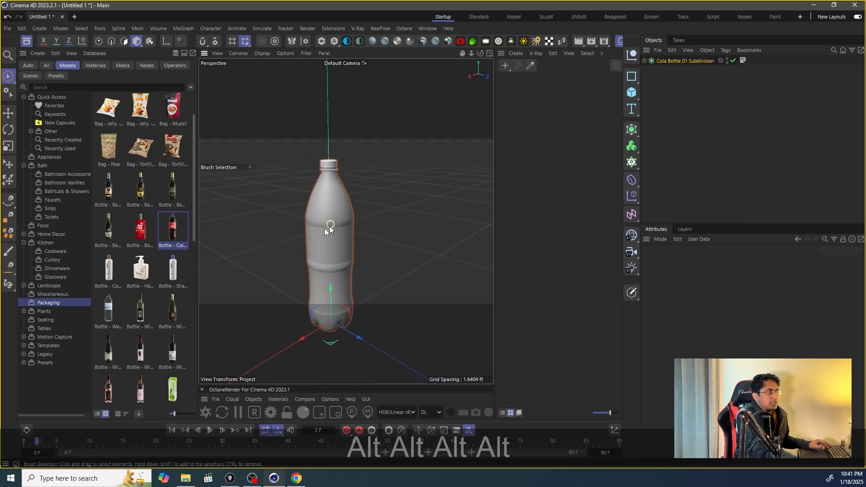
Browse the remaining Packaging models and the Seating category, and deselect the cola bottle
scroll(175, 197, "down", 10)
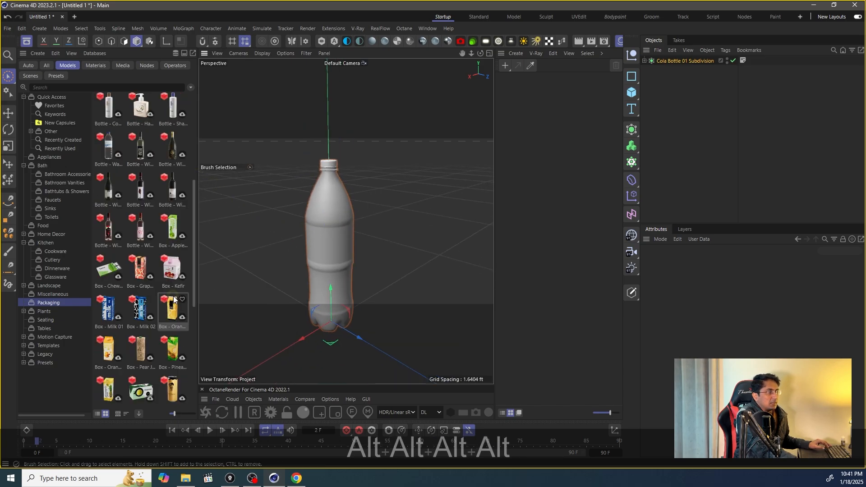
scroll(180, 242, "down", 4)
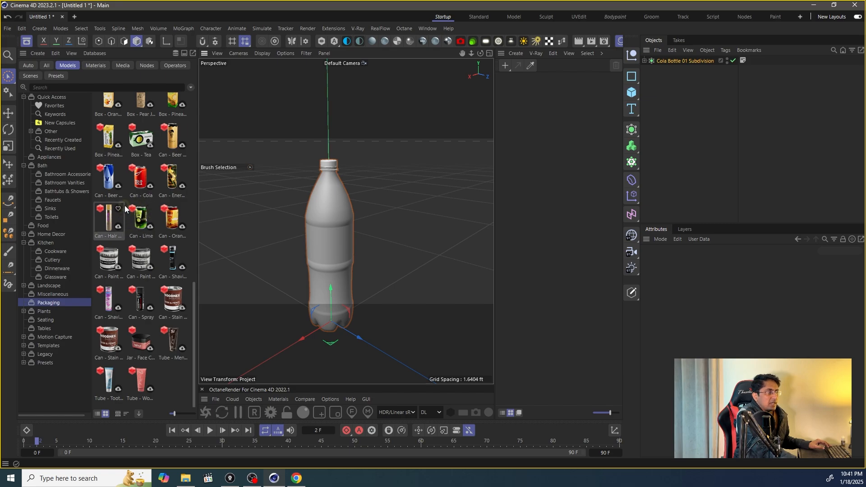
left_click(45, 320)
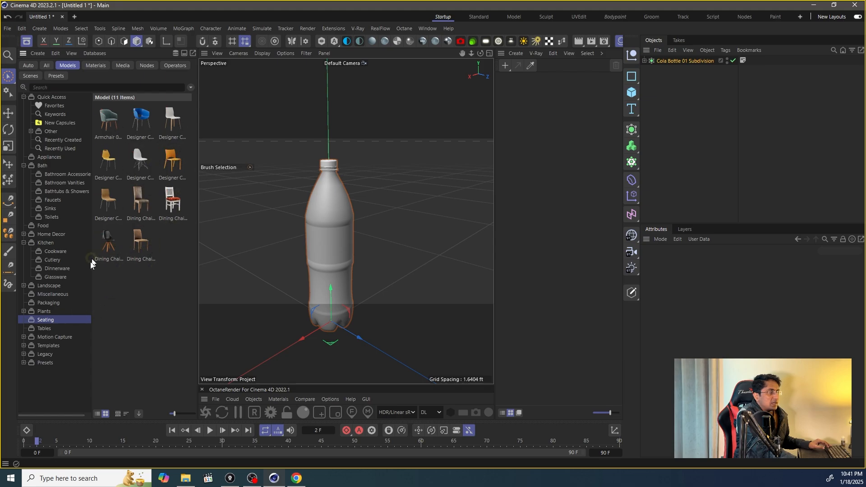
left_click(274, 194)
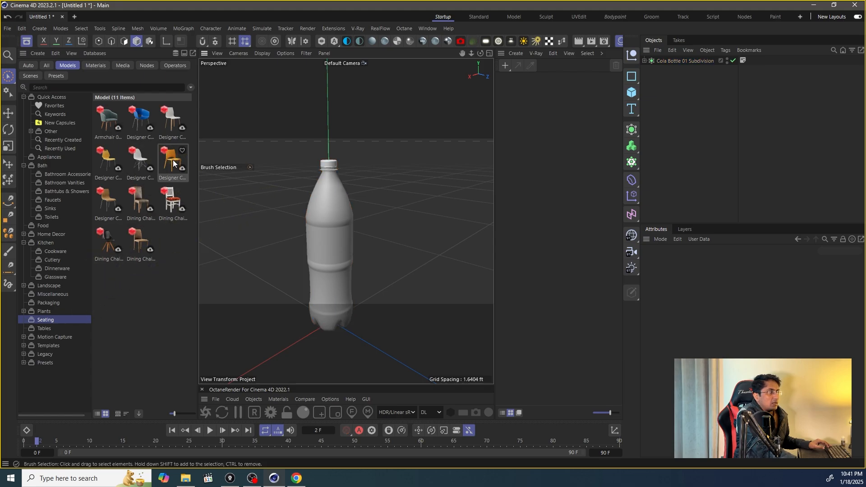
Browse the Tables category with enlarged thumbnails in a widened Asset Browser, hiding the Material Manager to make room
left_click(45, 328)
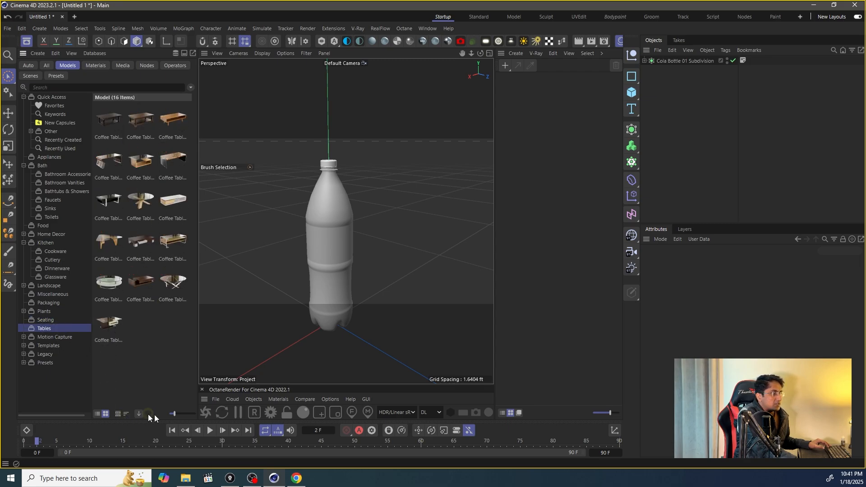
left_click_drag(175, 413, 190, 413)
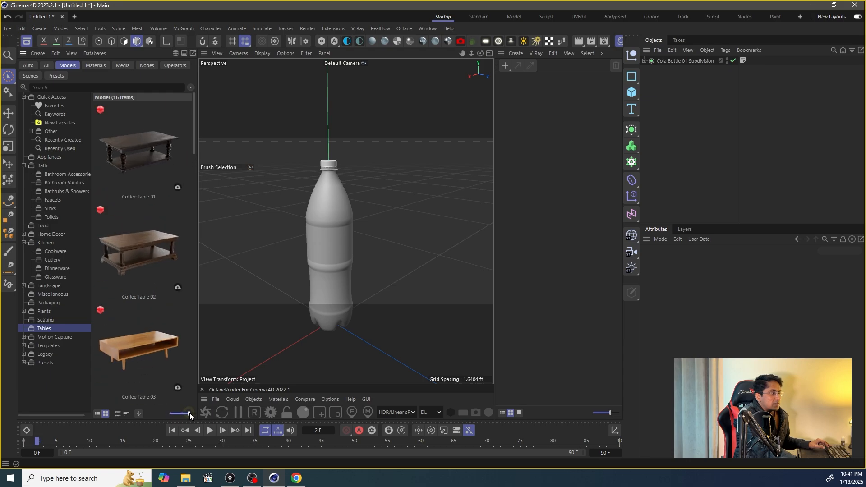
left_click_drag(198, 209, 265, 209)
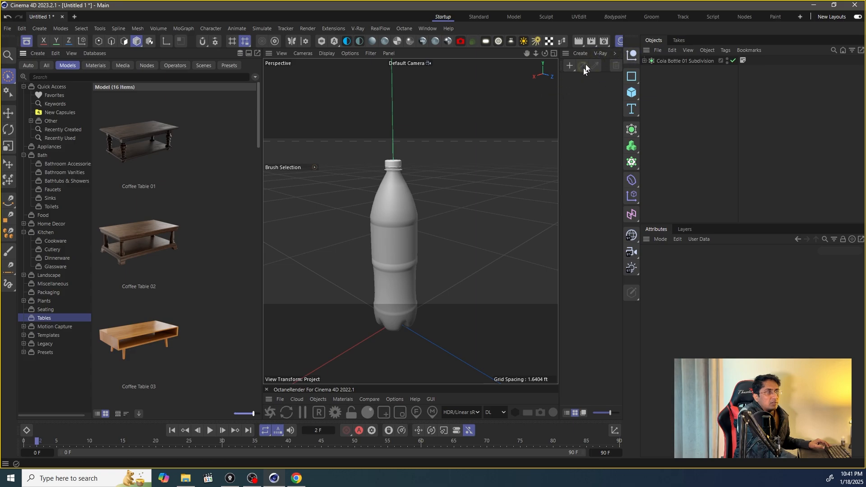
left_click(619, 42)
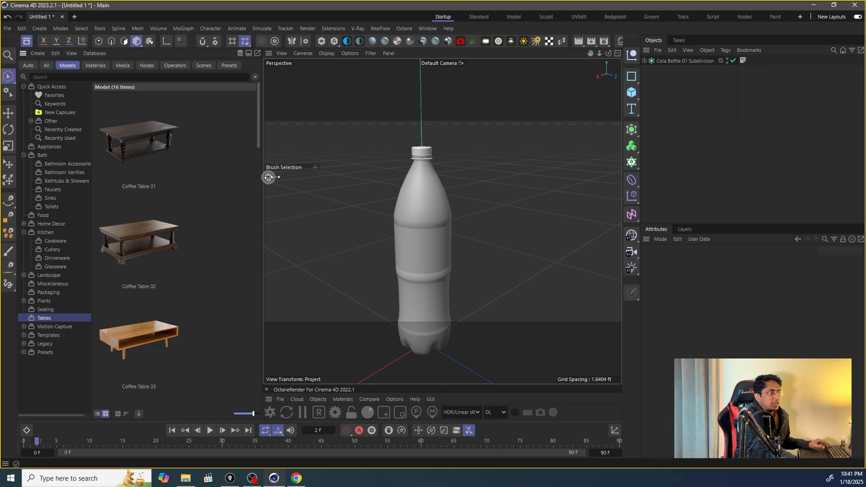
left_click_drag(264, 178, 325, 178)
scroll(213, 237, "down", 4)
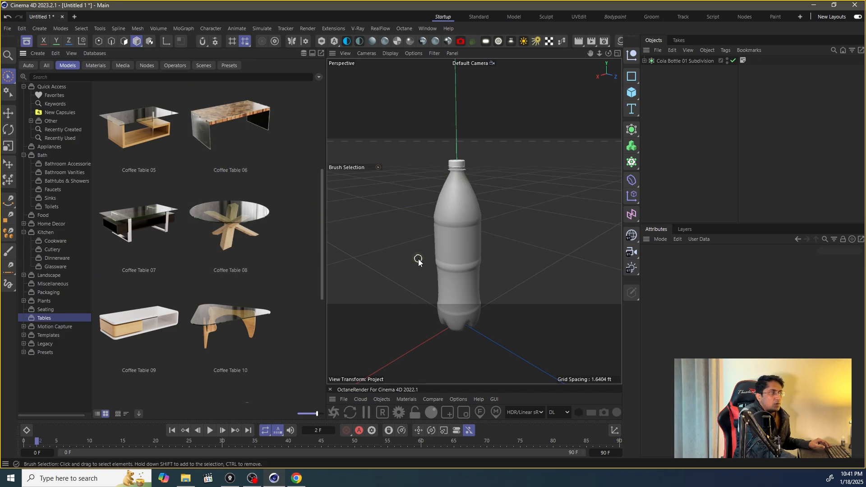
scroll(241, 267, "down", 5)
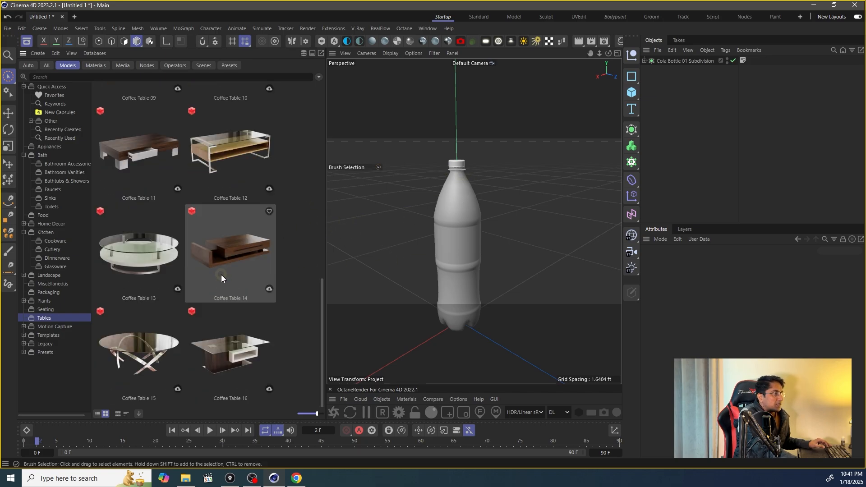
Expand the Presets category down to Sky Presets and show its Skies models
left_click(45, 352)
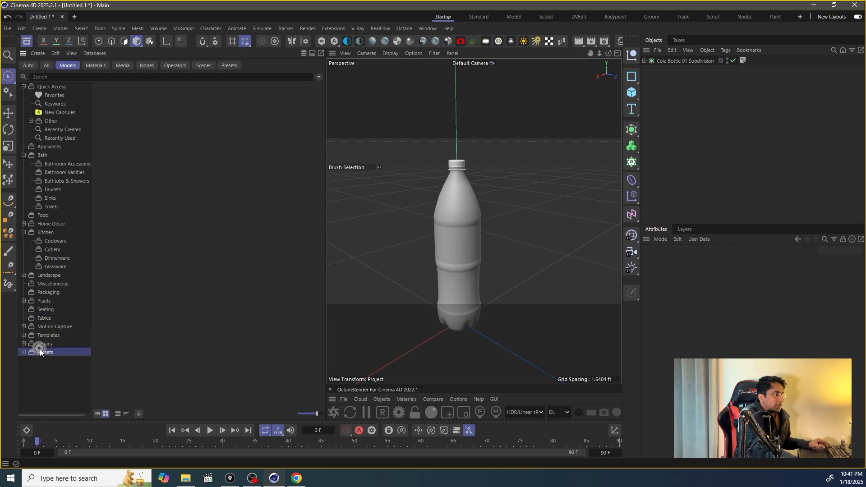
left_click(23, 352)
left_click(39, 361)
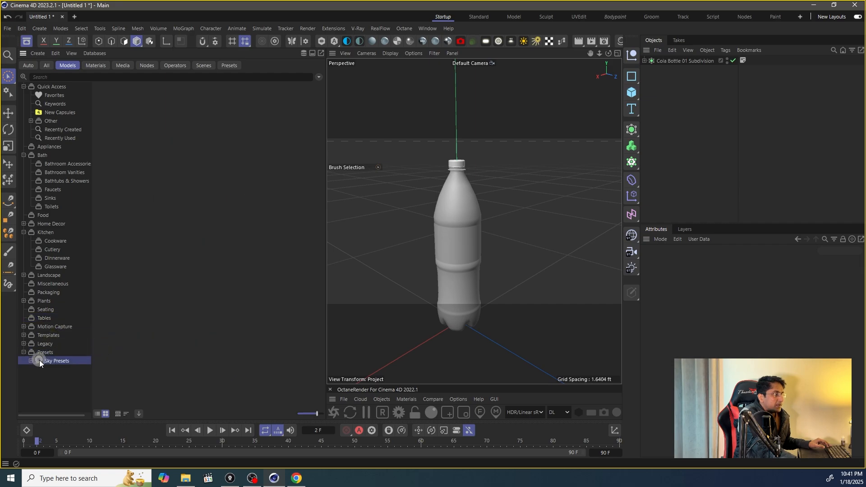
left_click(31, 361)
left_click(56, 369)
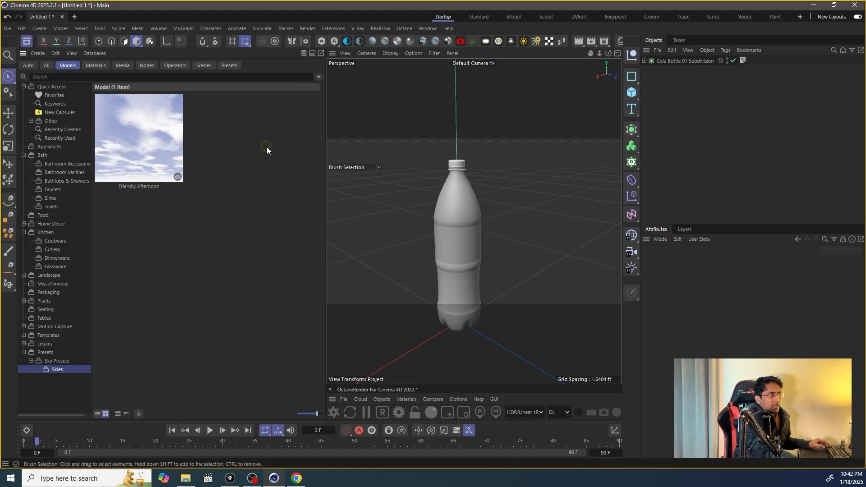
Expand the Plants category and browse its Laubwerk models
left_click(42, 300)
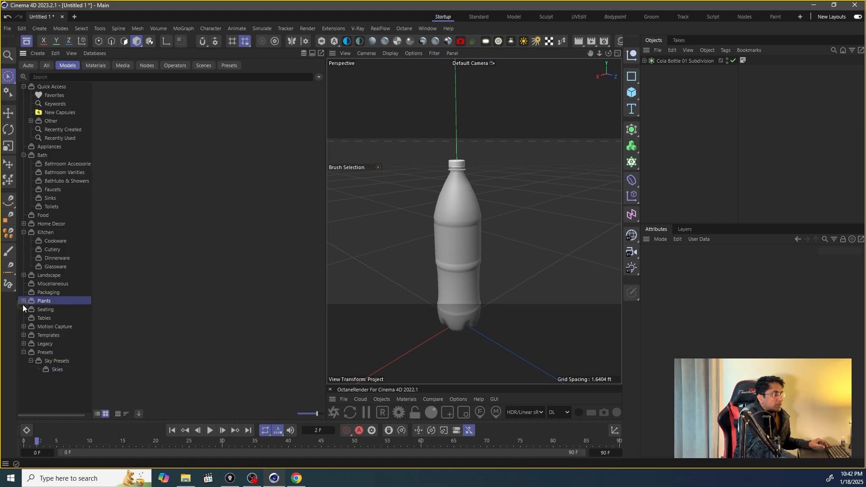
left_click(23, 301)
left_click(53, 310)
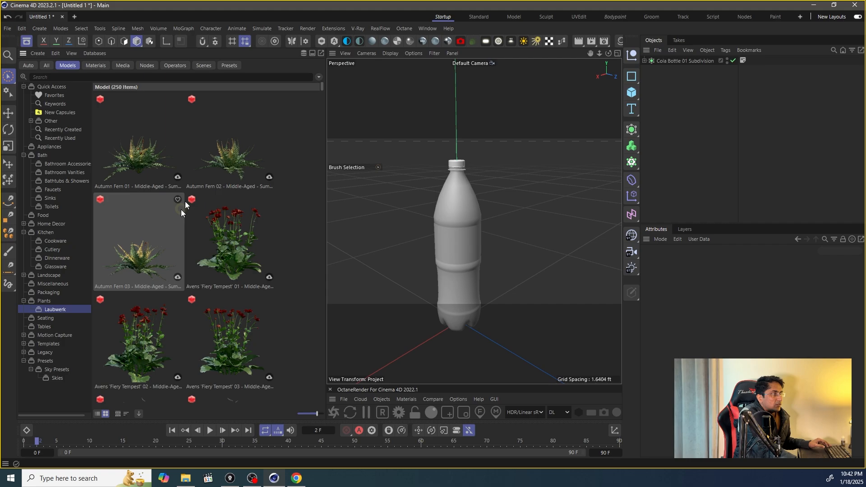
scroll(208, 203, "down", 8)
scroll(207, 250, "down", 1)
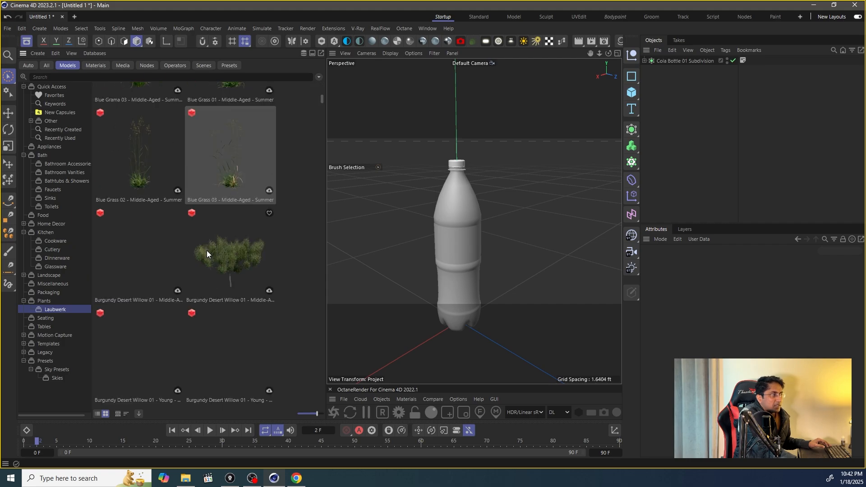
scroll(307, 253, "down", 2)
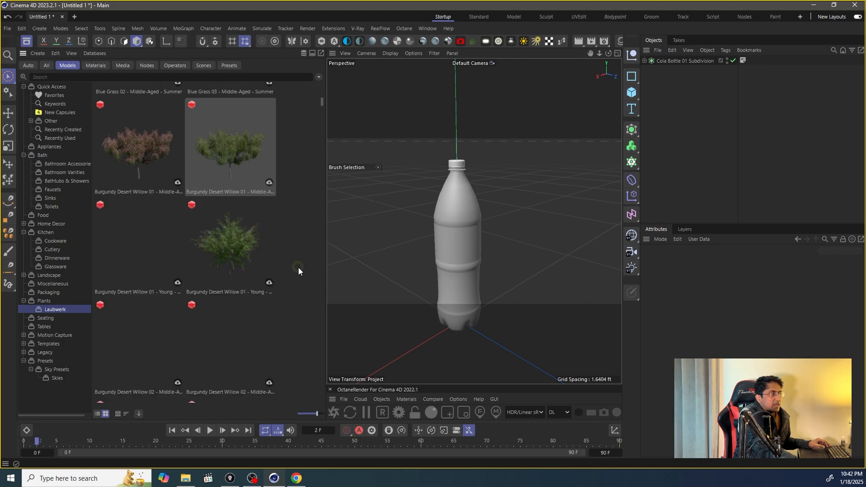
Download the pink-flowered Burgundy Desert Willow 01 - Young - Spring model and add it to the scene
left_click(177, 280)
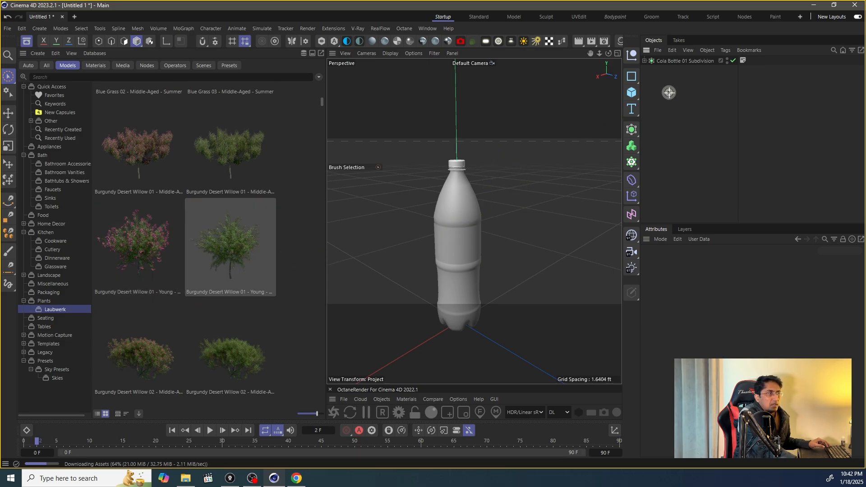
left_click_drag(669, 93, 642, 50)
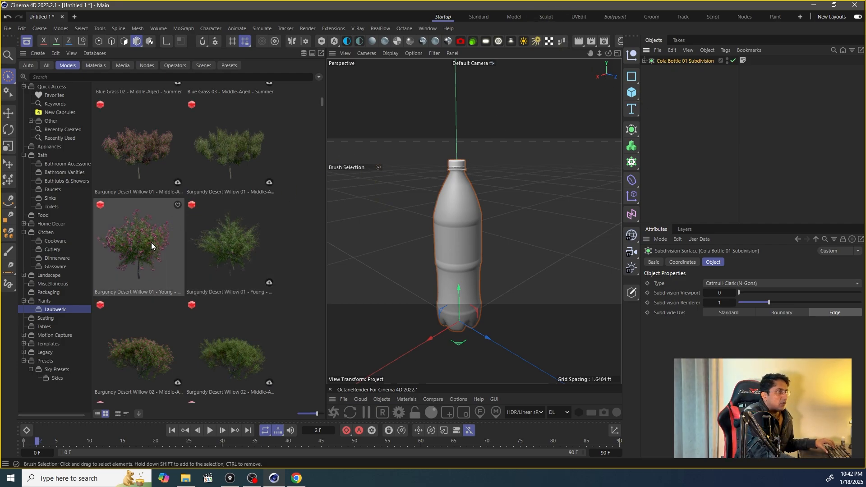
left_click_drag(150, 242, 487, 246)
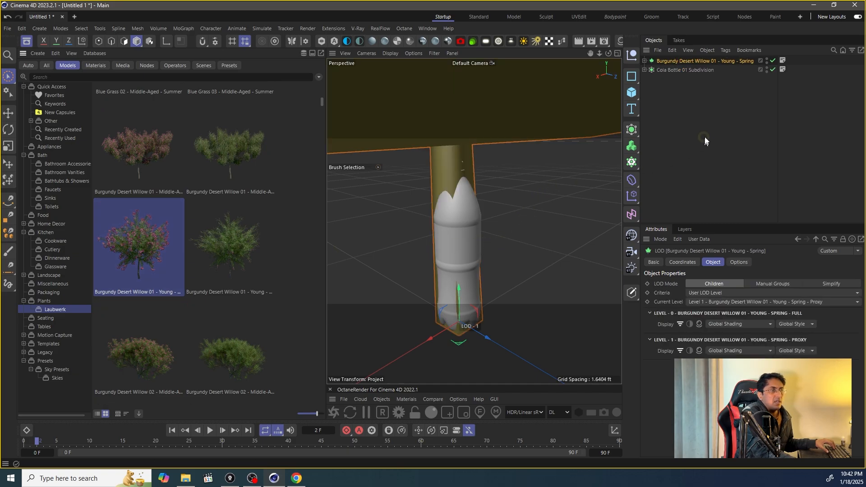
Delete the cola bottle from the scene and view the whole imported willow from several angles
left_click(696, 71)
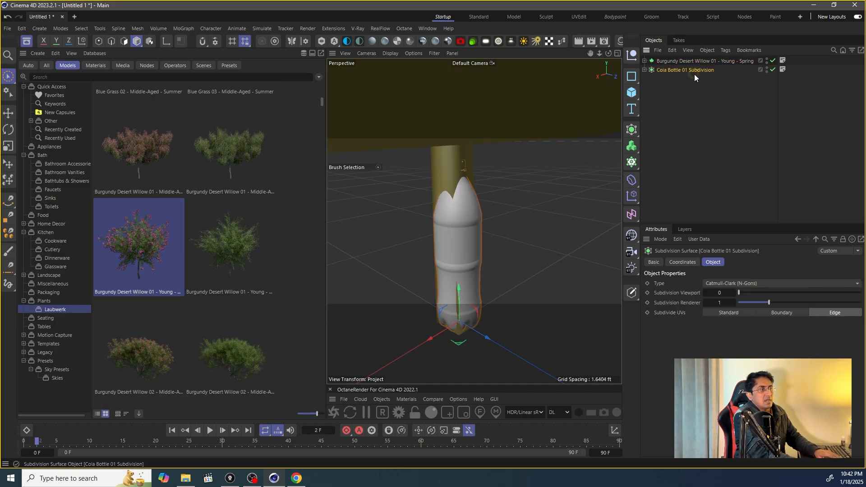
key("Delete")
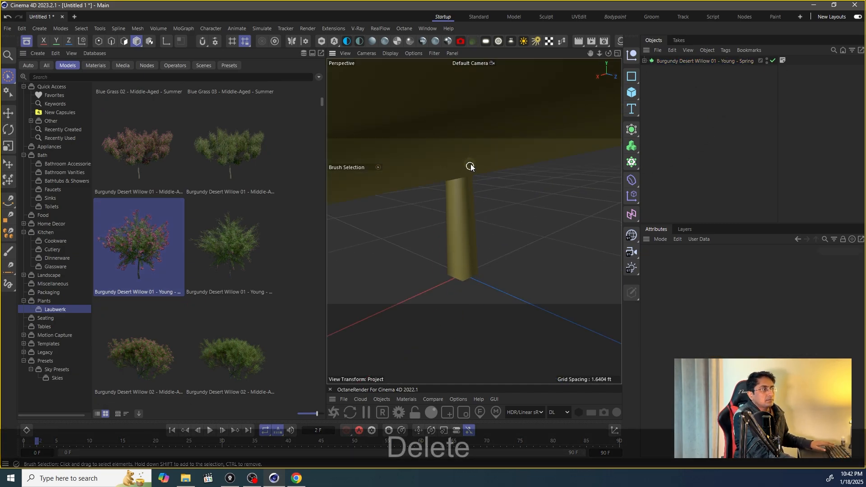
scroll(470, 166, "down", 2)
right_click_drag(454, 182, 381, 198, "alt")
right_click_drag(465, 225, 417, 241, "alt")
left_click_drag(452, 261, 459, 275, "alt")
left_click_drag(422, 243, 392, 268, "alt")
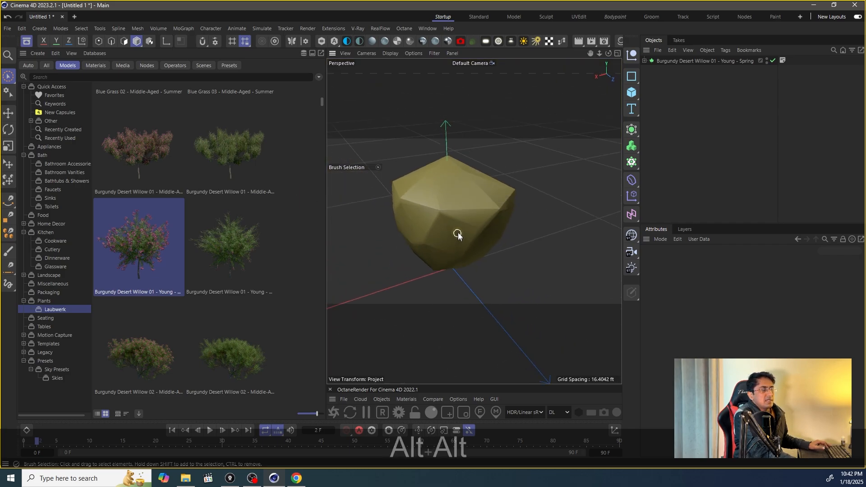
scroll(458, 234, "up", 3)
middle_click_drag(469, 246, 485, 226, "alt")
Show the Material Manager and delete all of the willow's materials
left_click(619, 38)
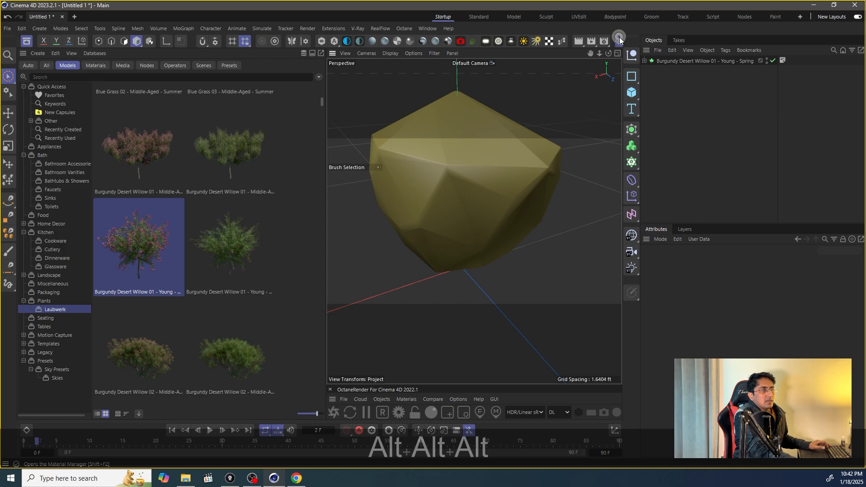
left_click_drag(598, 204, 568, 90)
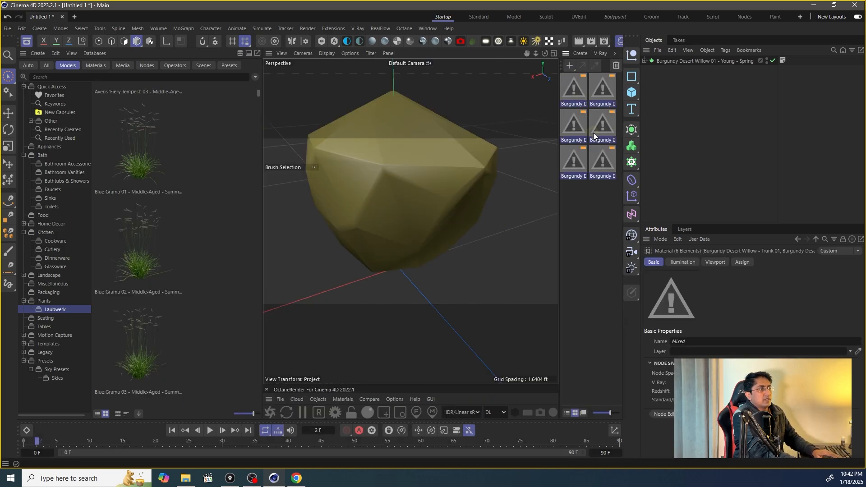
key("Delete")
Examine the willow's low-poly proxy shape from several distances and angles
scroll(387, 179, "down", 3)
left_click_drag(386, 180, 423, 159, "alt")
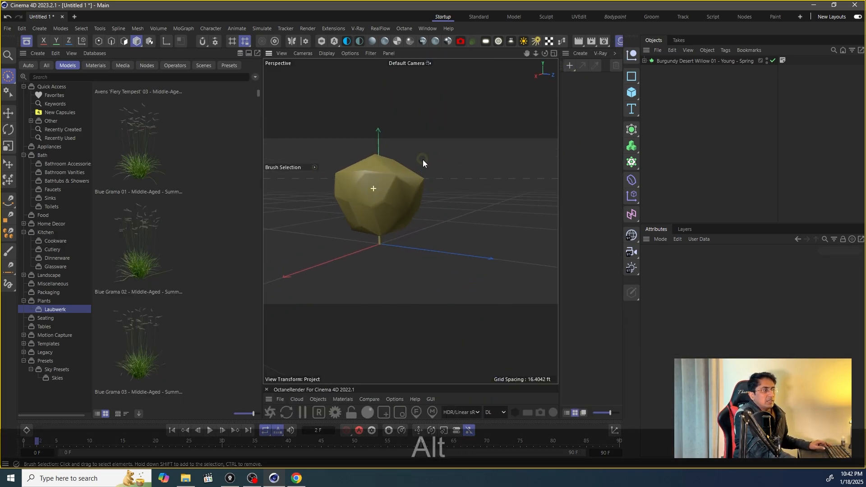
scroll(383, 185, "up", 5)
left_click_drag(380, 190, 414, 216, "alt")
scroll(428, 182, "down", 3)
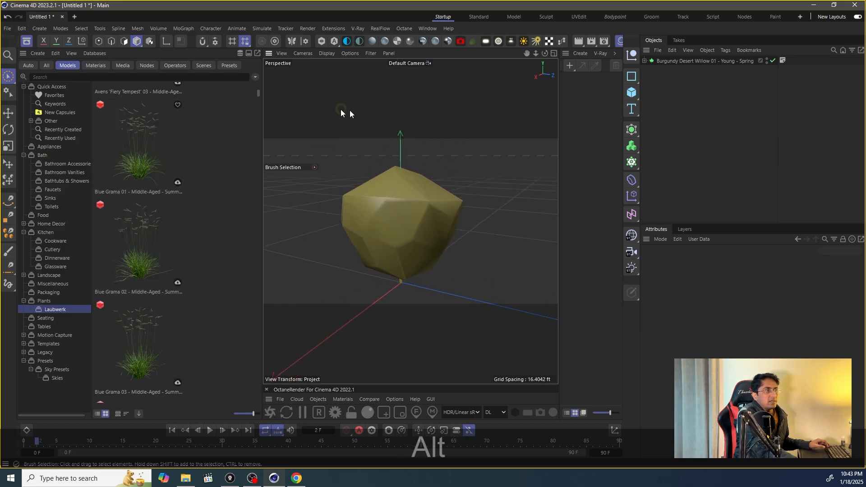
scroll(403, 214, "up", 3)
mouse_move(407, 213)
left_mouse_down("alt")
mouse_move(417, 222)
mouse_move(375, 225)
mouse_move(439, 219)
mouse_move(408, 218)
mouse_move(389, 191)
mouse_move(401, 199)
left_mouse_up("alt")
scroll(439, 219, "down", 3)
Expand the willow's hierarchy and set its LOD current level to Level 0, the Full version
left_click(696, 61)
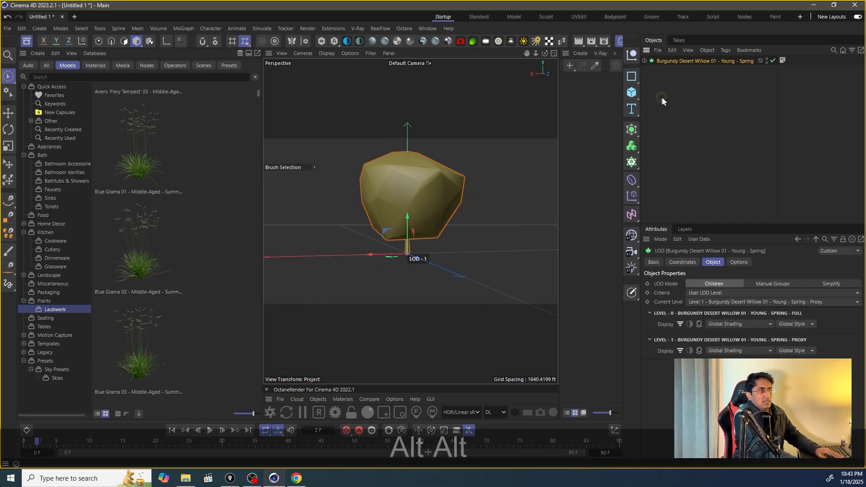
left_click(644, 60)
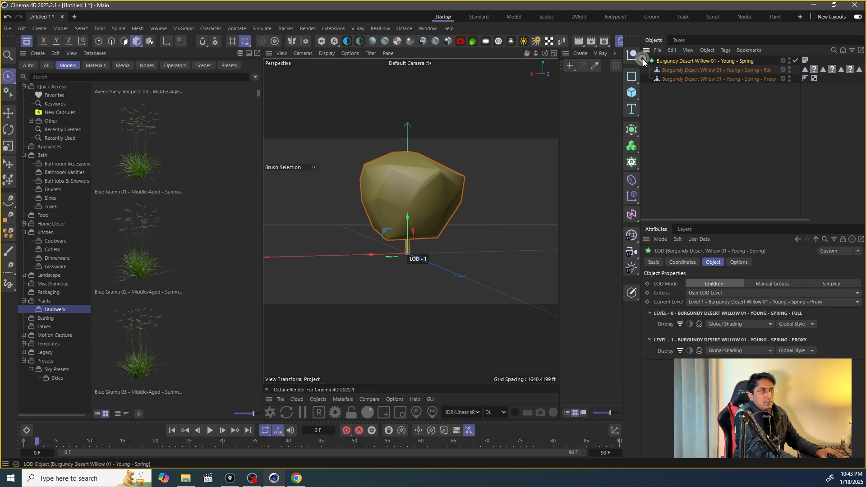
left_click(744, 108)
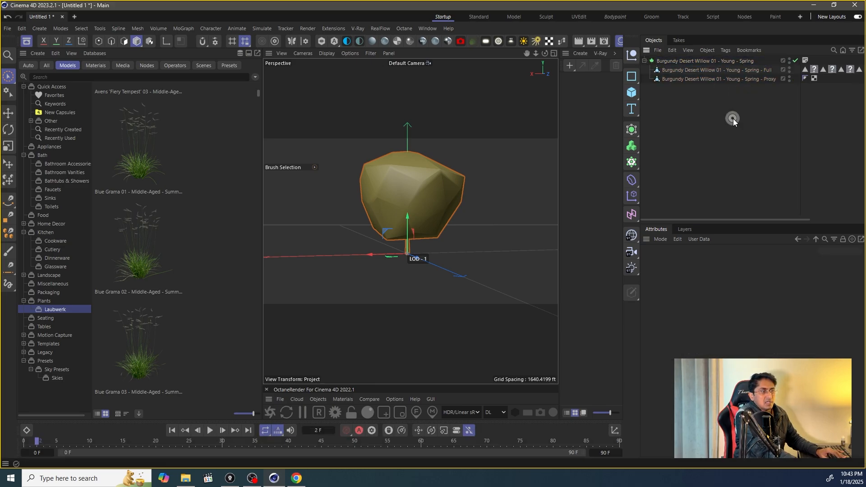
left_click(694, 61)
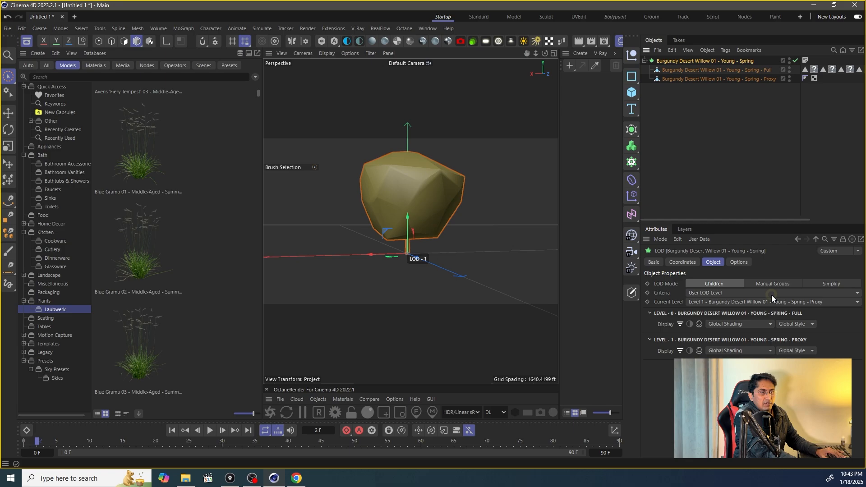
left_click(721, 301)
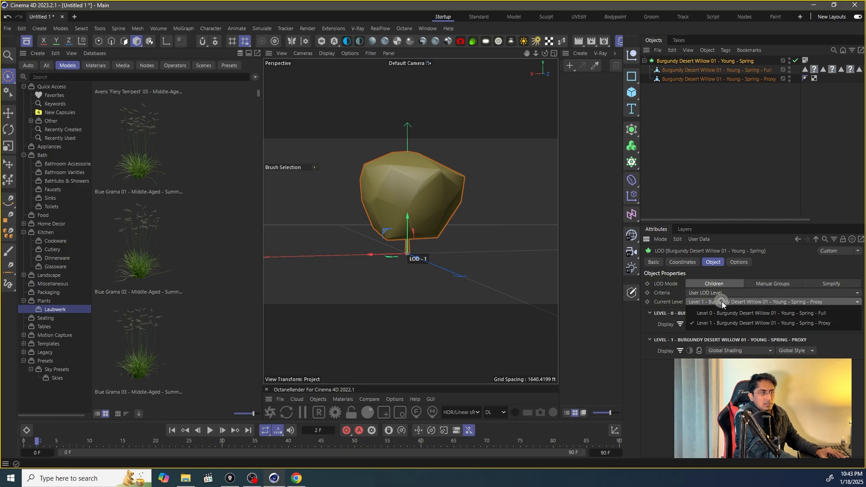
left_click(727, 317)
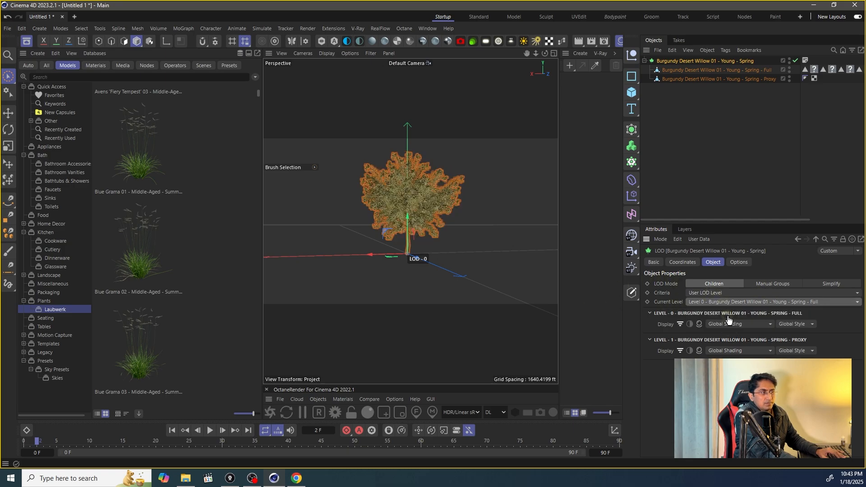
Deselect the willow and examine its full-detail branches and leaves up close and from different angles
scroll(418, 189, "up", 10)
left_click_drag(424, 202, 406, 229, "alt")
left_click(675, 130)
scroll(494, 219, "down", 5)
scroll(457, 217, "up", 5)
left_click_drag(456, 216, 451, 189, "alt")
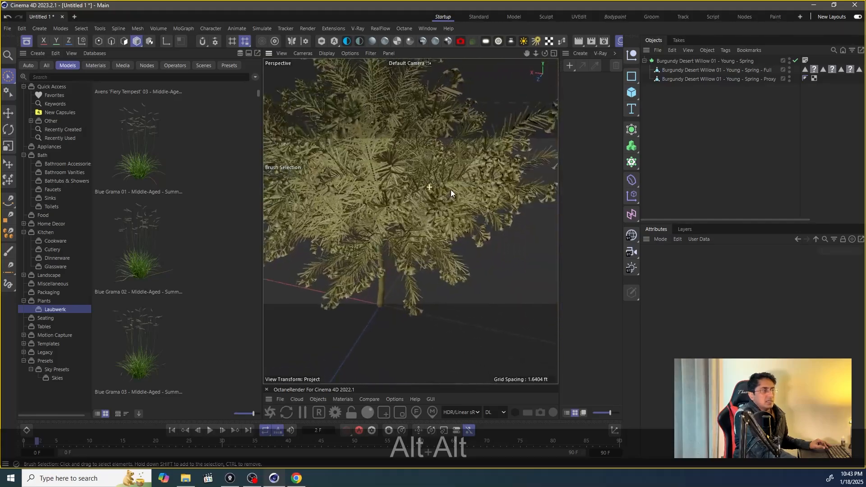
scroll(451, 189, "up", 2)
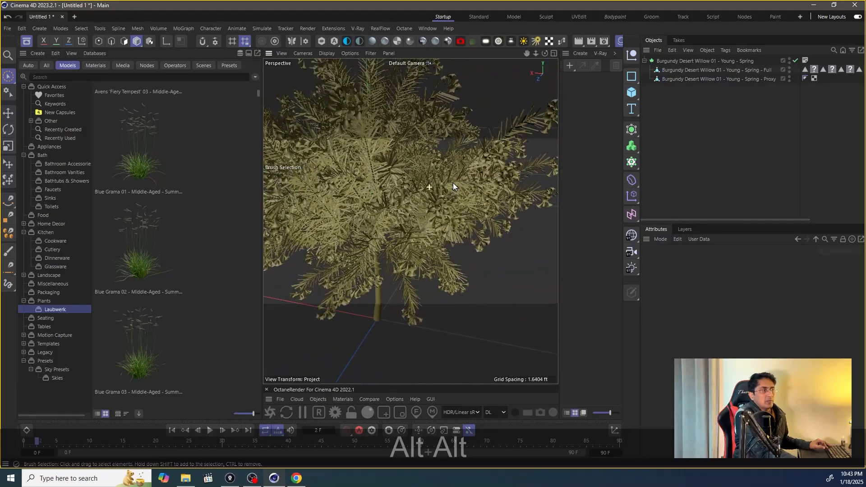
Switch the willow's LOD current level to Level 1, the Proxy version, and view it from farther away
left_click(714, 63)
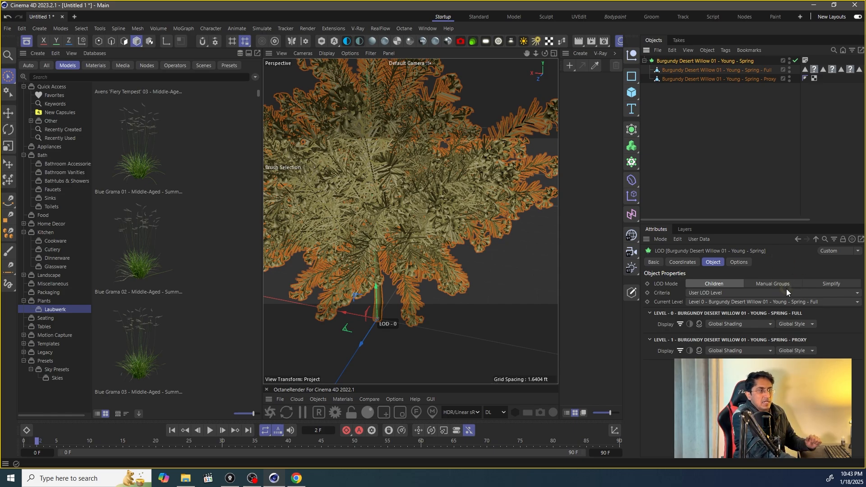
left_click(745, 300)
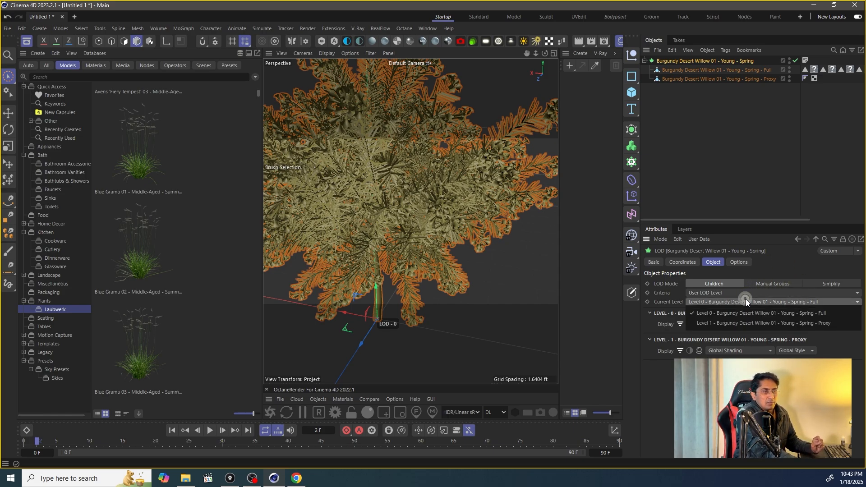
left_click(741, 323)
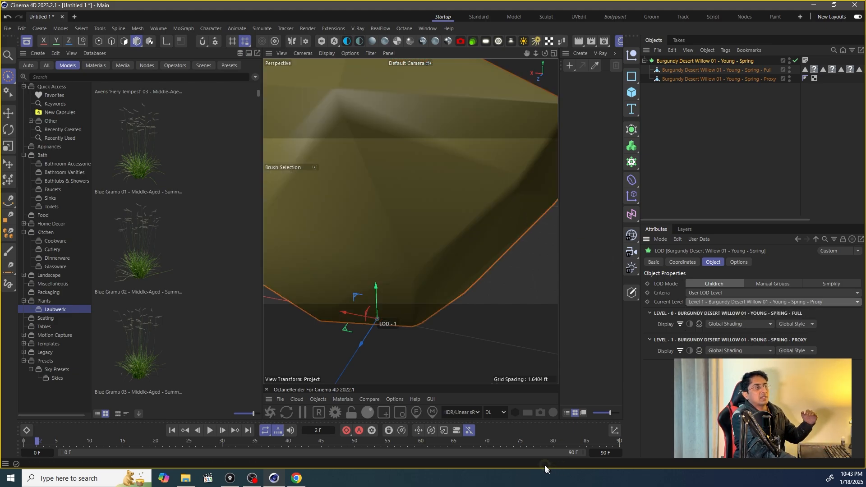
scroll(429, 281, "down", 7)
middle_click_drag(428, 244, 461, 183, "alt")
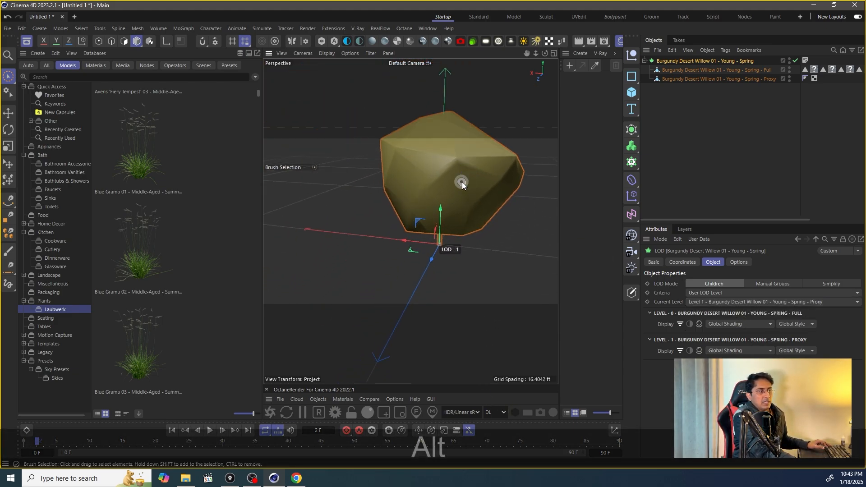
left_click_drag(464, 172, 444, 207, "alt")
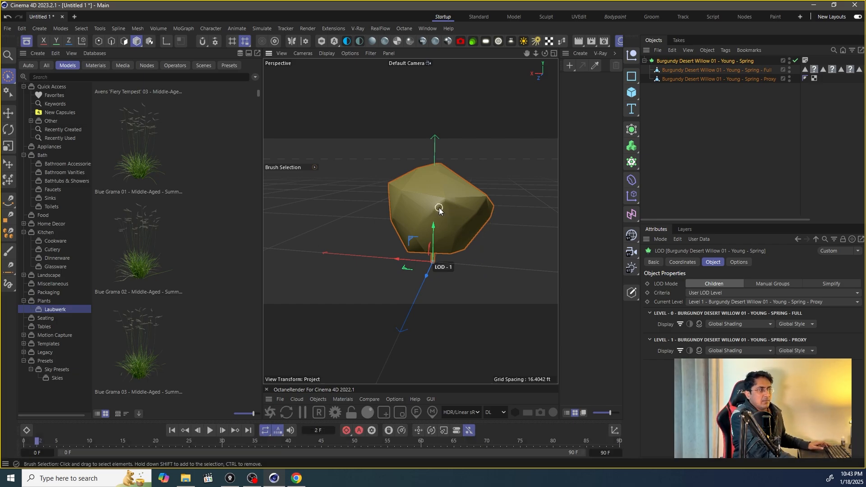
scroll(437, 215, "down", 10)
left_click_drag(431, 260, 422, 194, "alt")
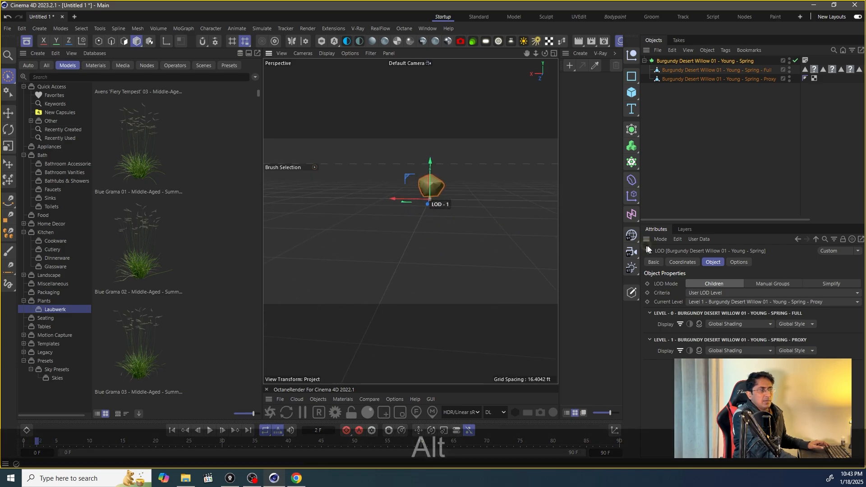
Set the willow's LOD current level back to Level 0, the Full version, and frame the tree
left_click(726, 301)
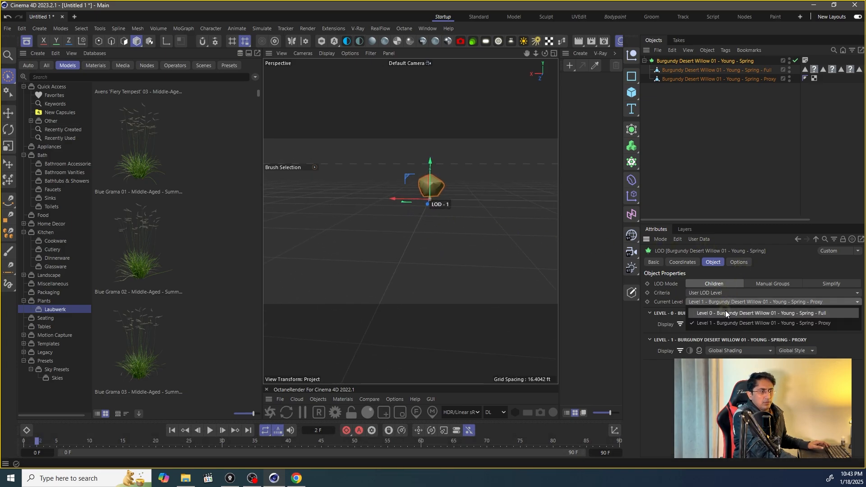
left_click(725, 312)
scroll(433, 179, "up", 5)
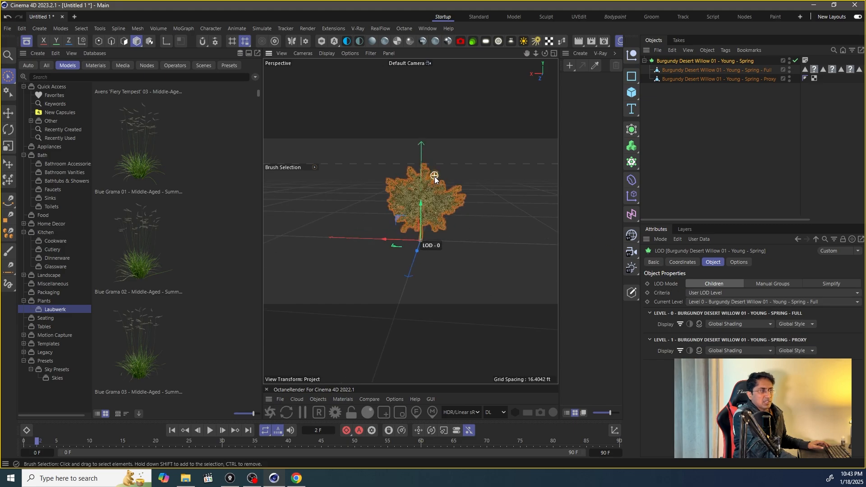
scroll(434, 180, "up", 5)
middle_click_drag(433, 191, 433, 174, "alt")
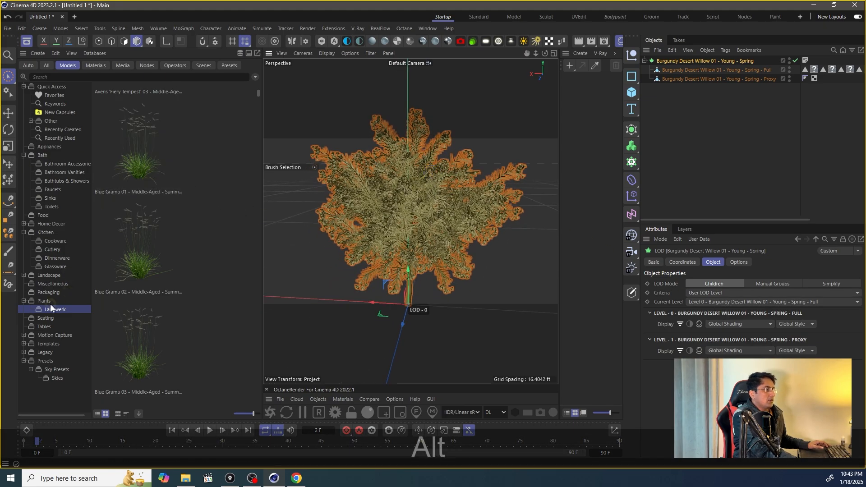
Browse the chair models in the Seating category
left_click(46, 318)
scroll(164, 192, "down", 4)
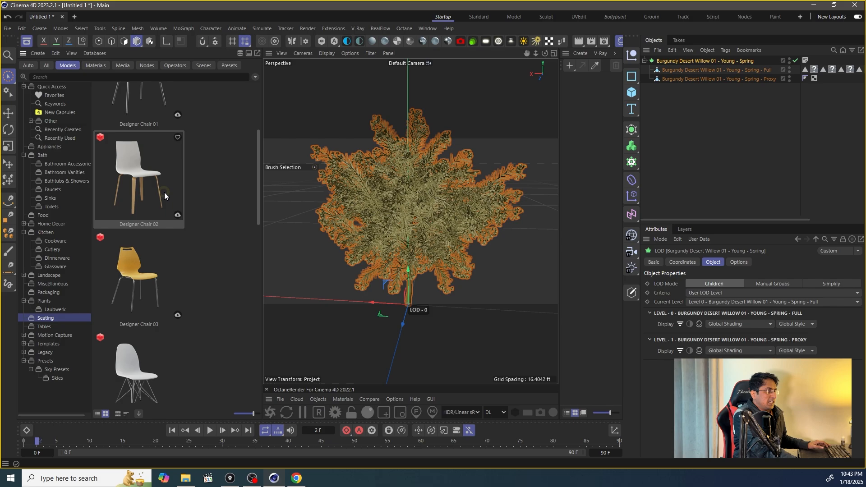
scroll(160, 237, "down", 10)
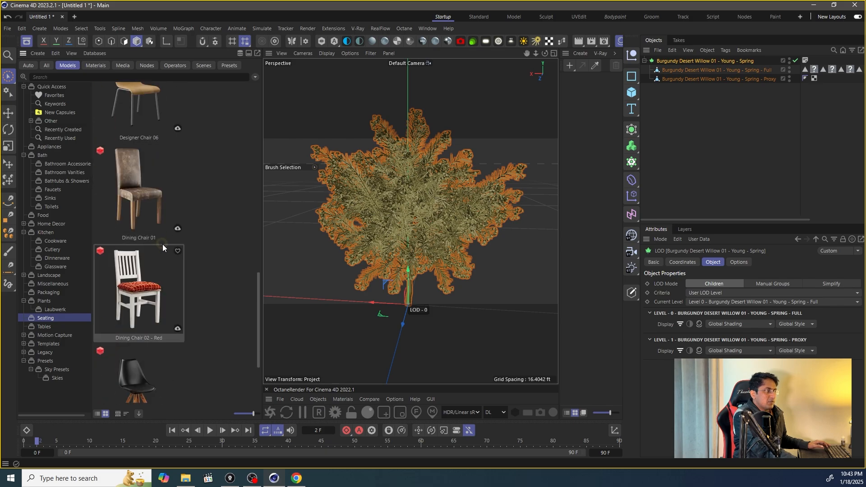
scroll(119, 234, "up", 5)
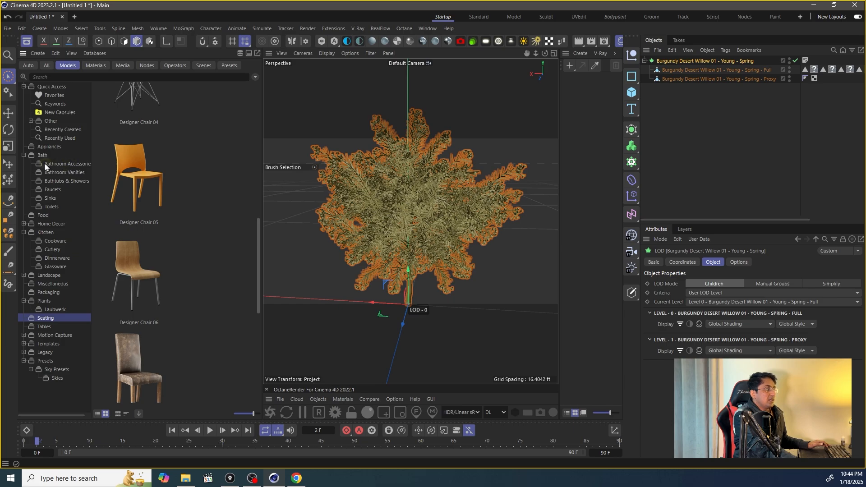
Browse the Bathroom Accessories models in the Bath category
left_click(61, 164)
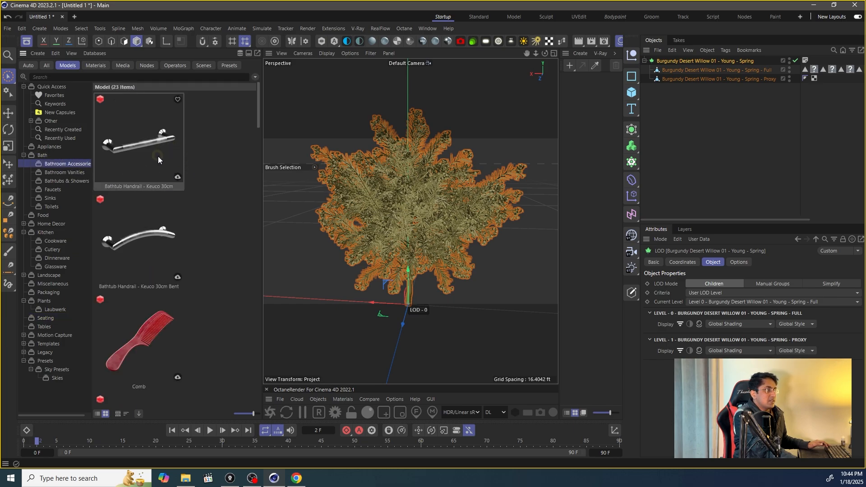
scroll(158, 167, "down", 2)
scroll(170, 201, "down", 5)
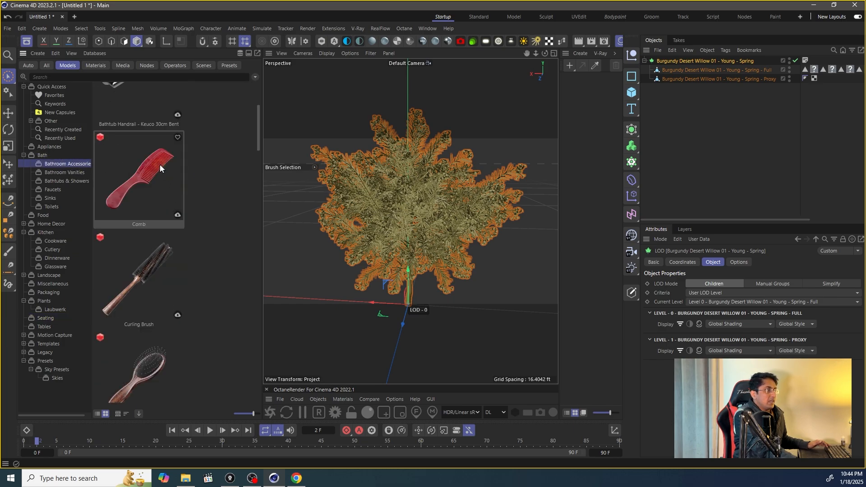
scroll(172, 255, "down", 5)
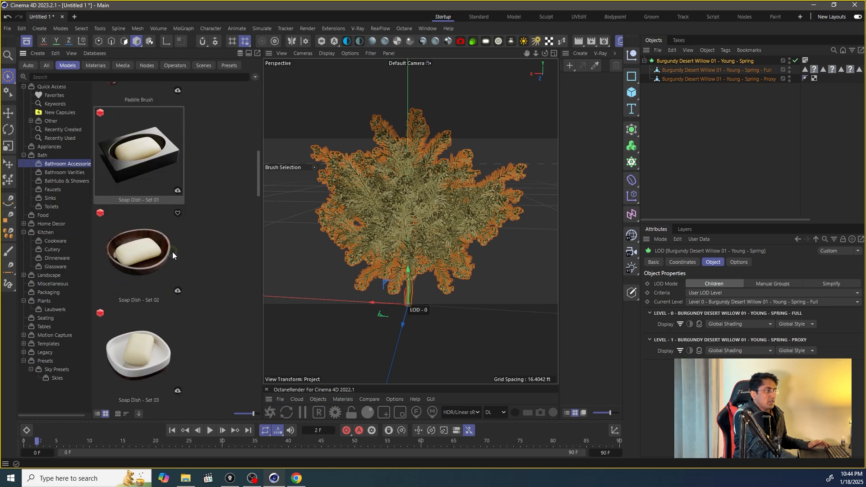
scroll(137, 264, "down", 10)
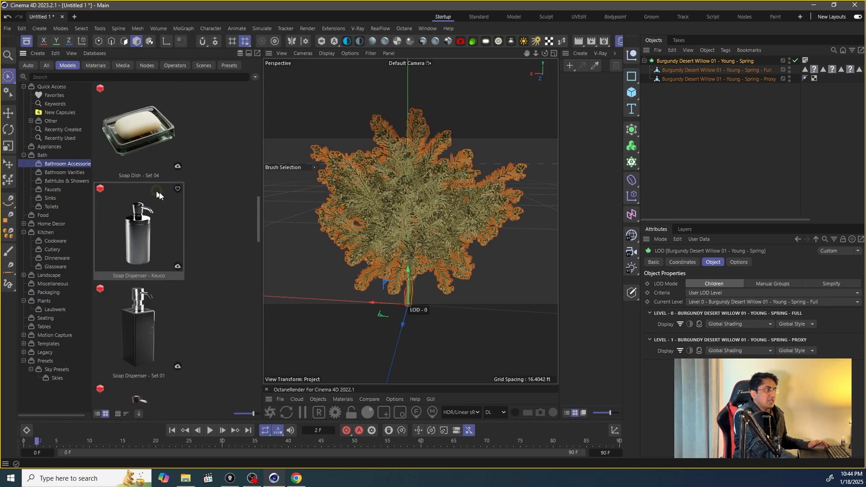
scroll(157, 253, "down", 12)
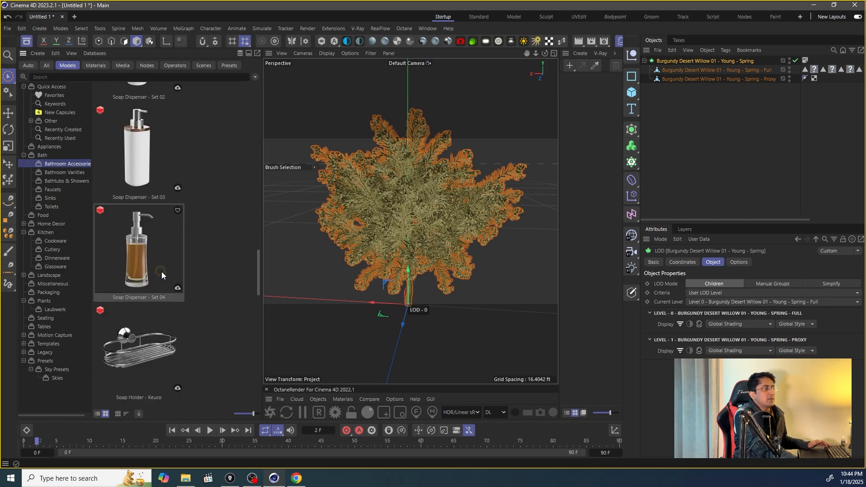